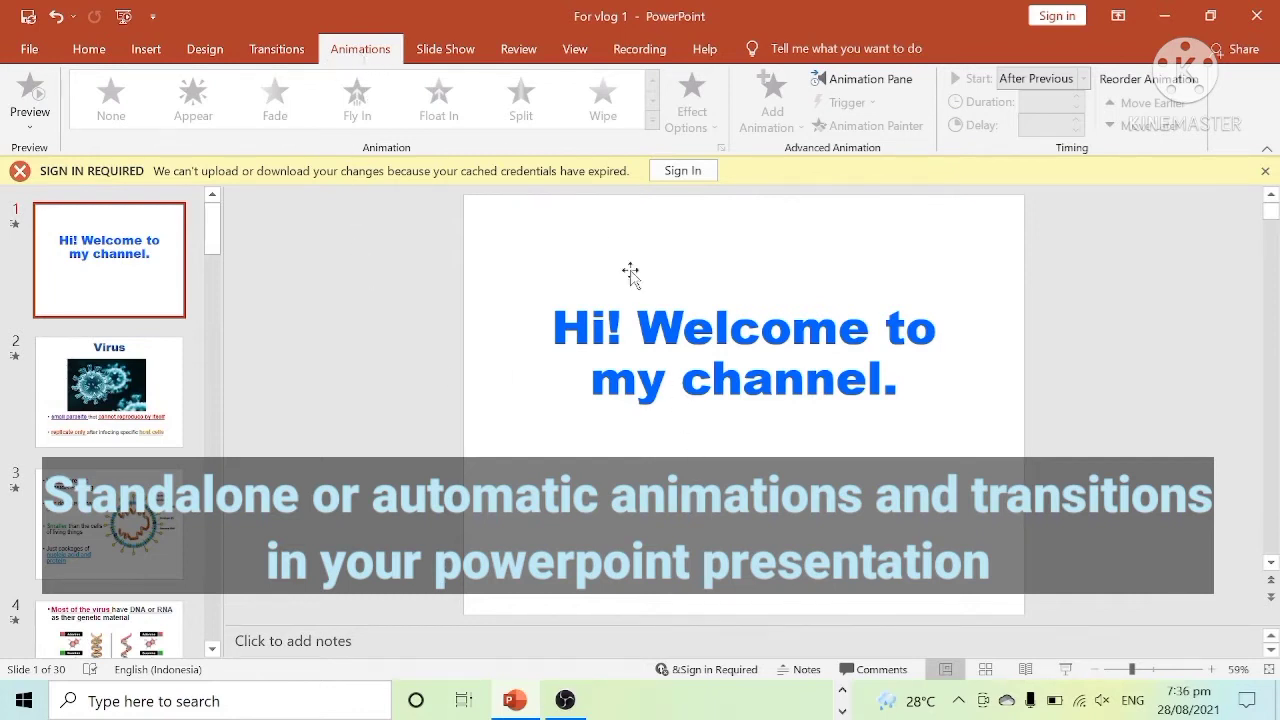
Apply the Split entrance animation to the "Hi! Welcome to my channel." text on slide 1.
left_click(903, 374)
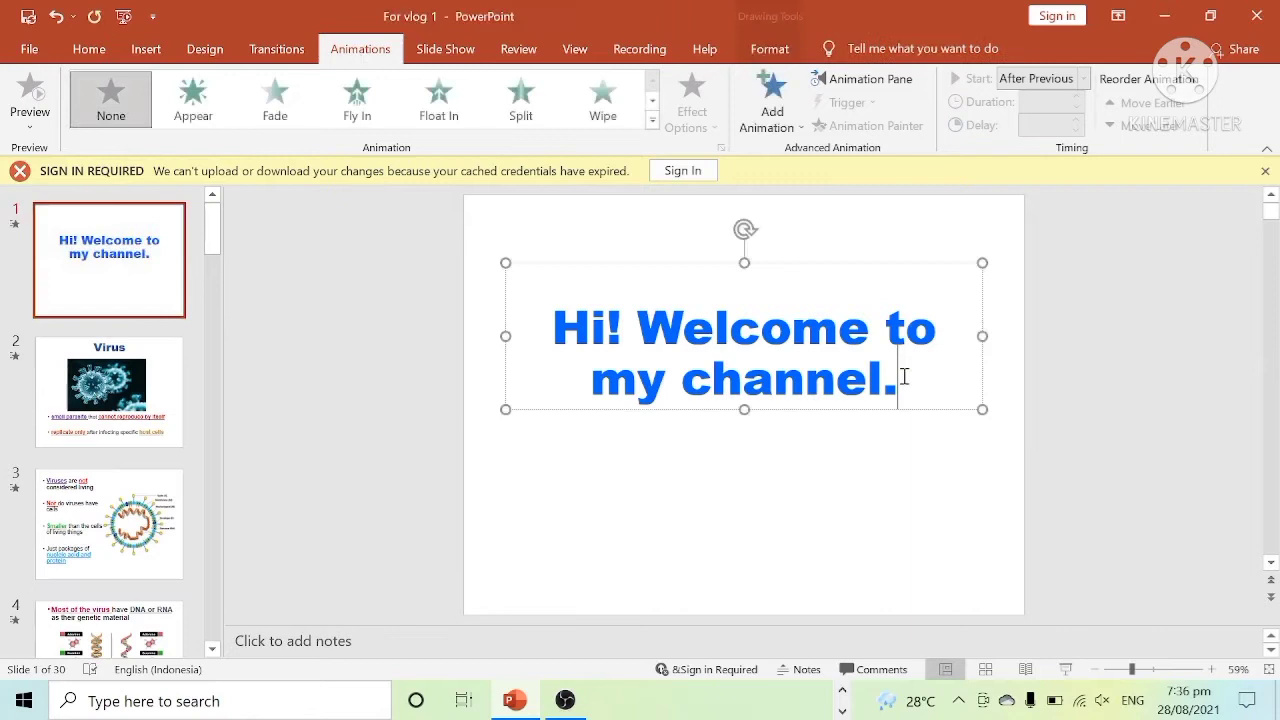
left_click_drag(545, 323, 780, 343)
left_click_drag(884, 352, 903, 388)
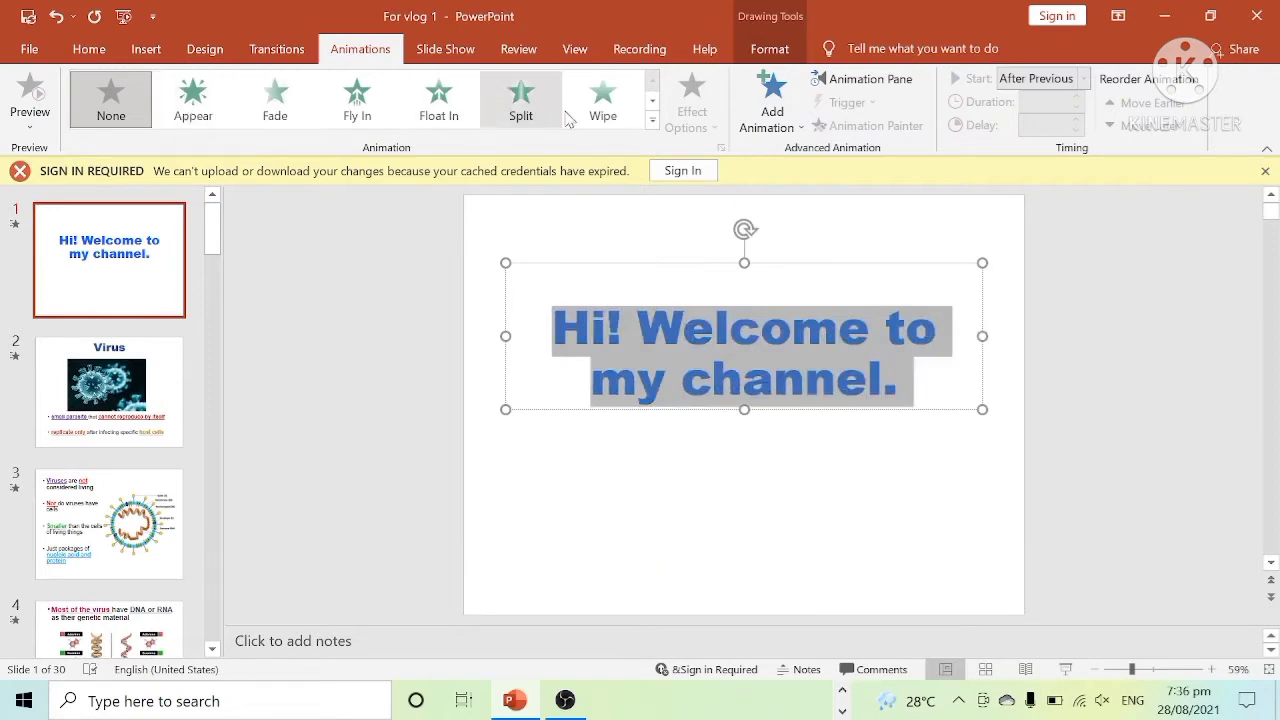
left_click(652, 120)
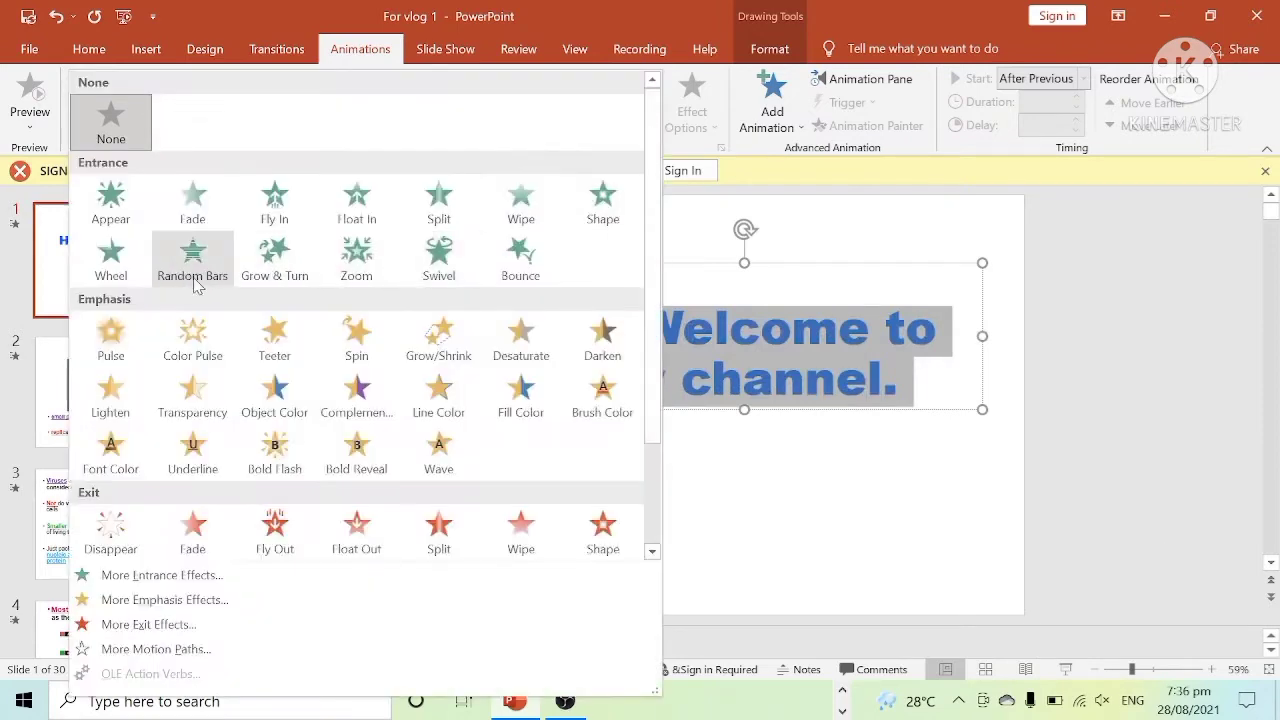
left_click(438, 203)
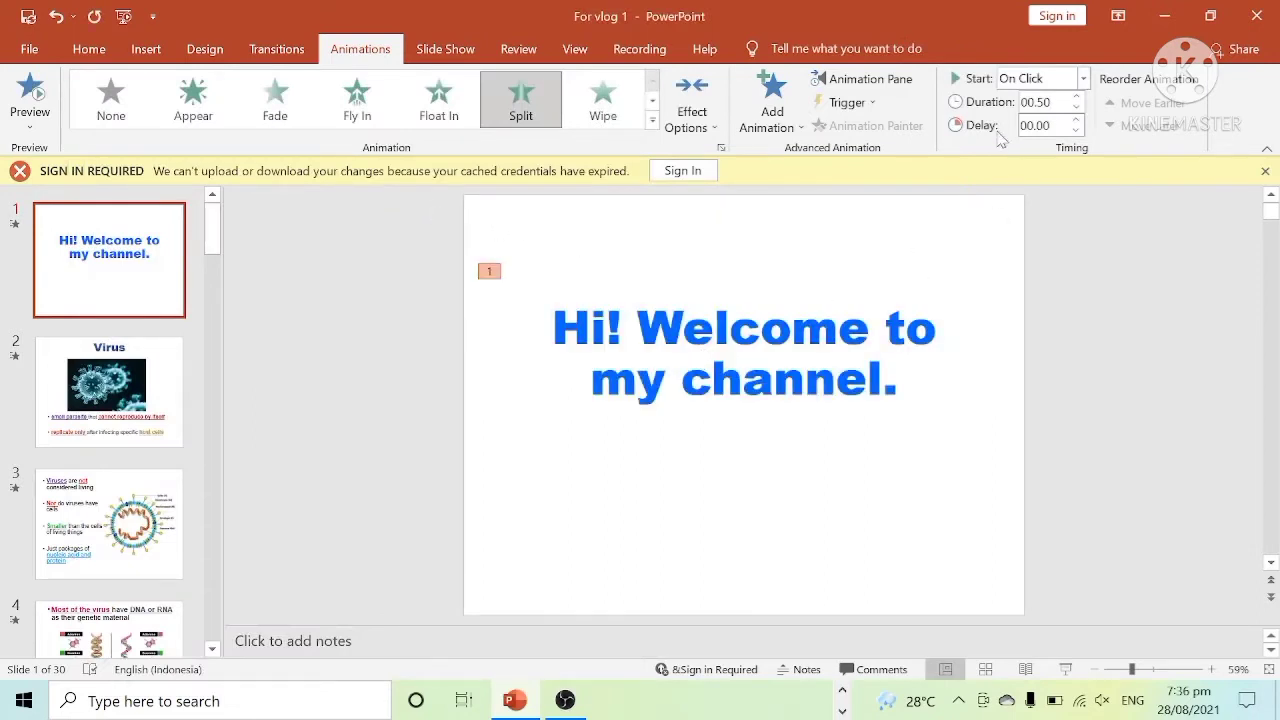
Set the slide 1 text animation to start With Previous, with a duration of 01.00 and a delay of 01.00.
left_click(1083, 78)
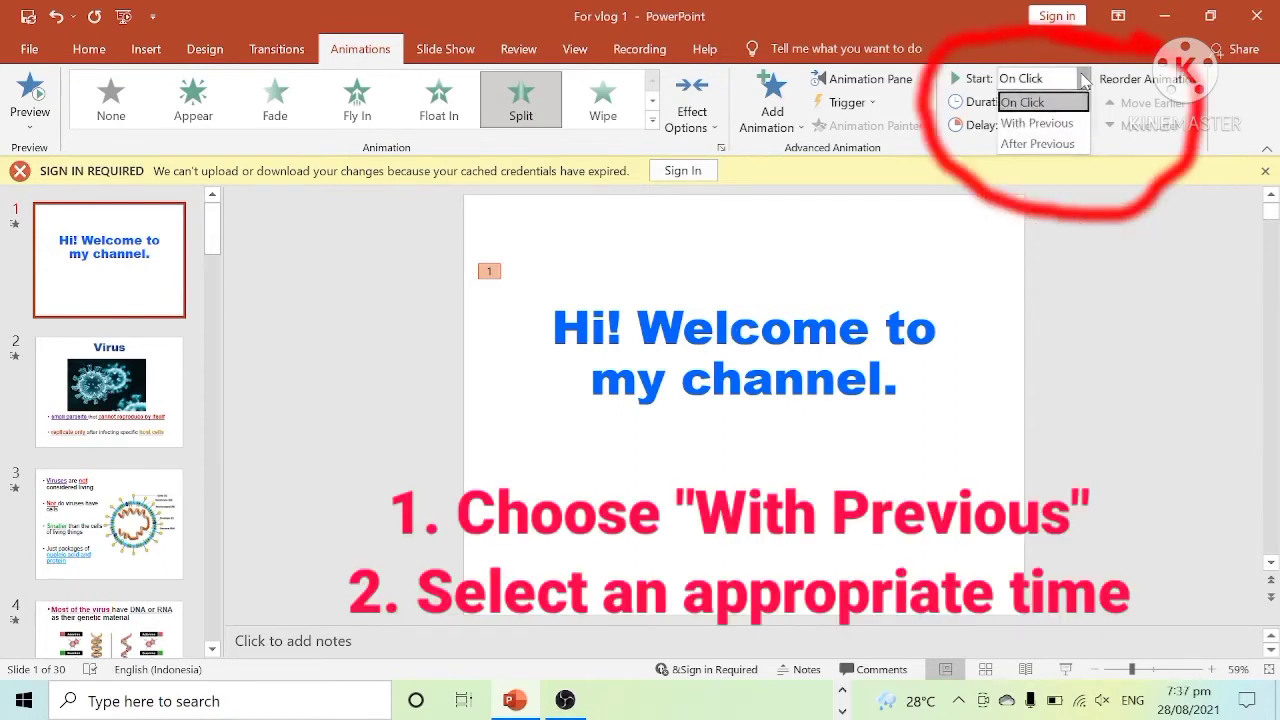
left_click(1053, 128)
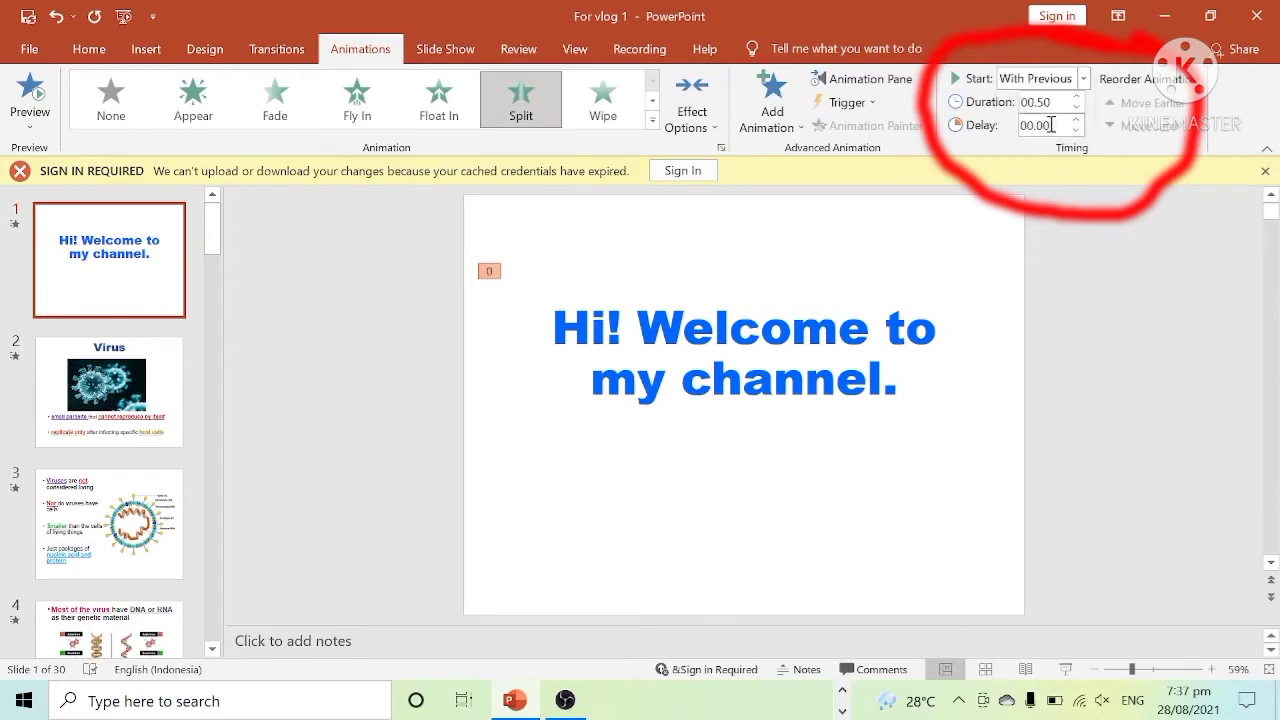
left_click(1077, 97)
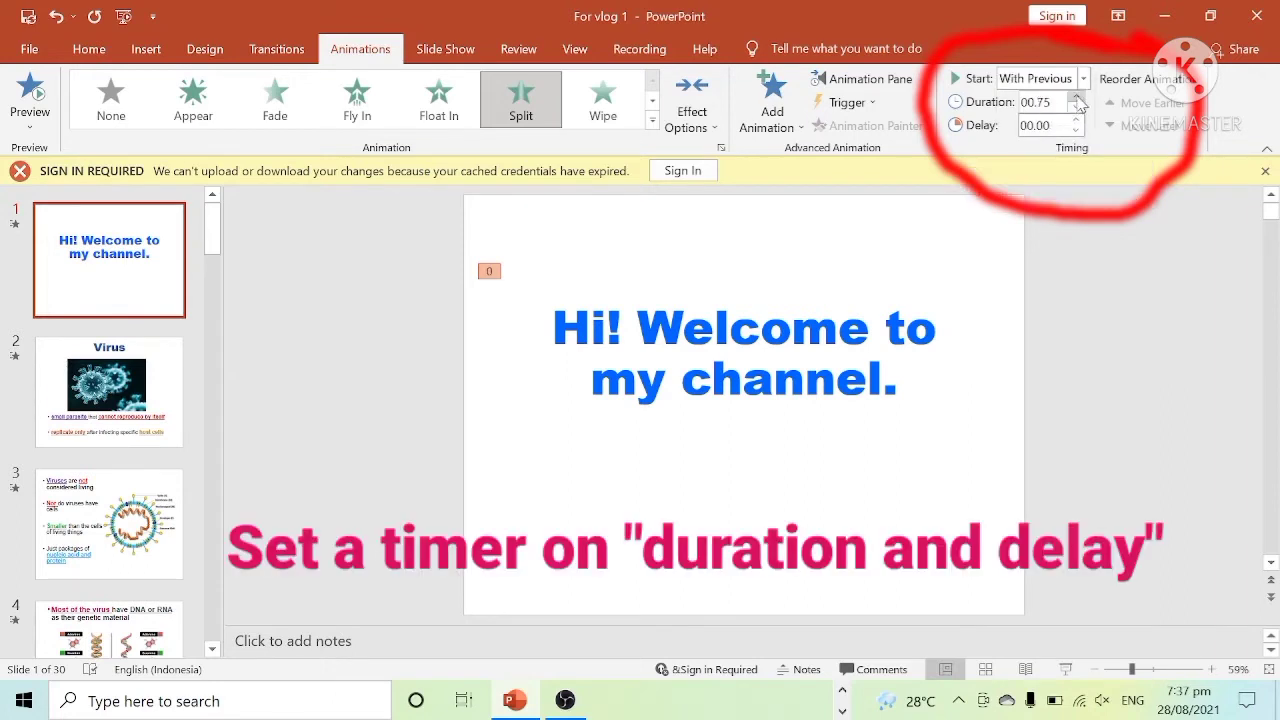
left_click(1076, 120)
left_click(1076, 130)
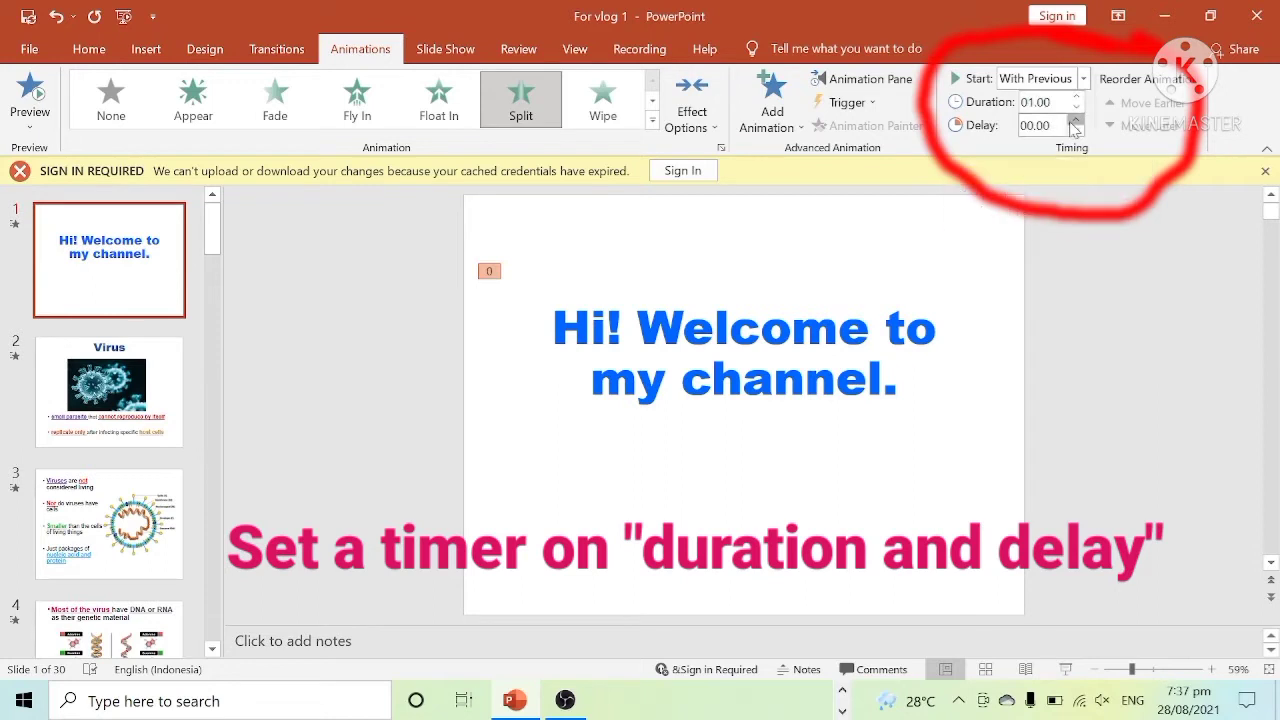
left_click(1076, 120)
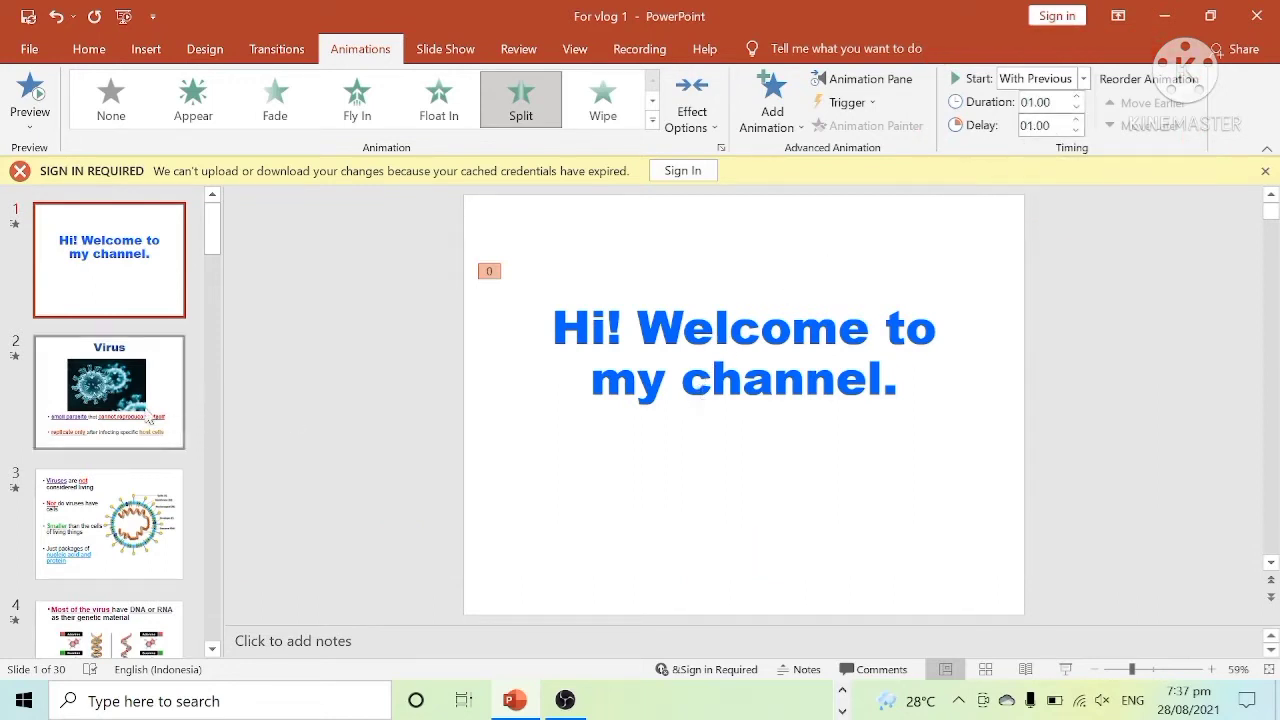
Apply the Fade entrance animation to the "Virus" title on slide 2.
left_click(108, 390)
left_click(731, 240)
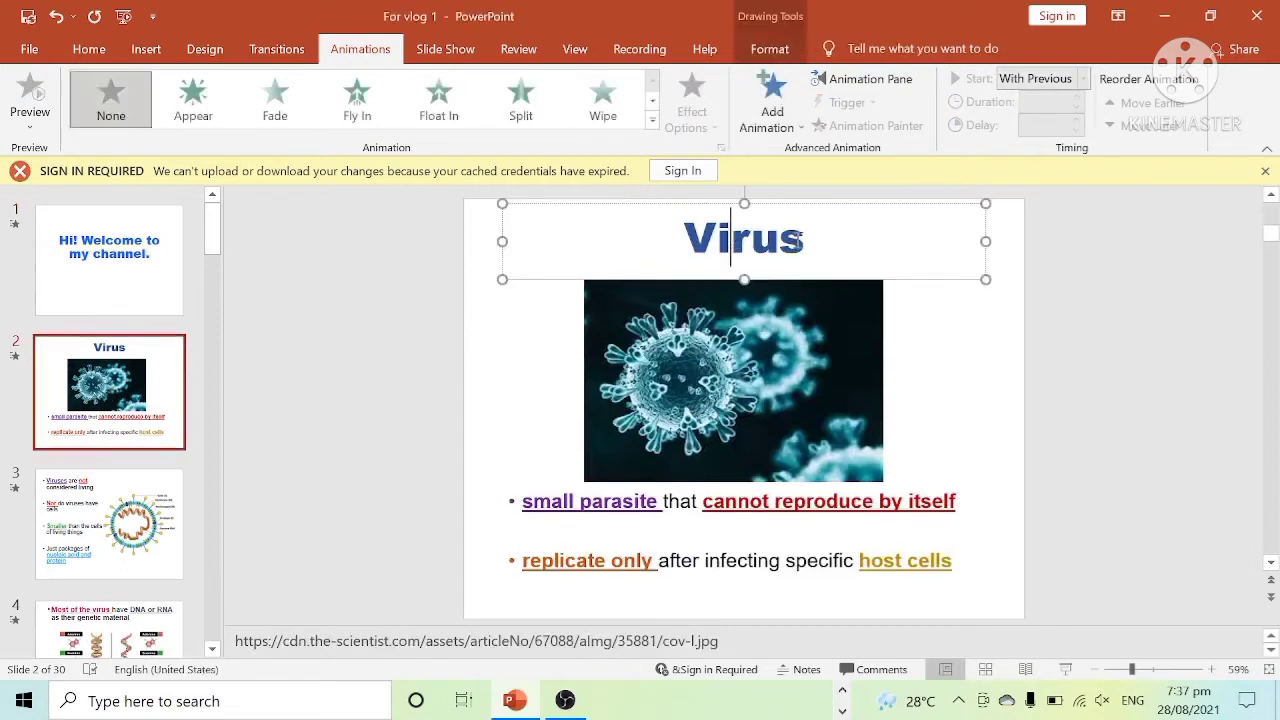
left_click_drag(817, 243, 686, 240)
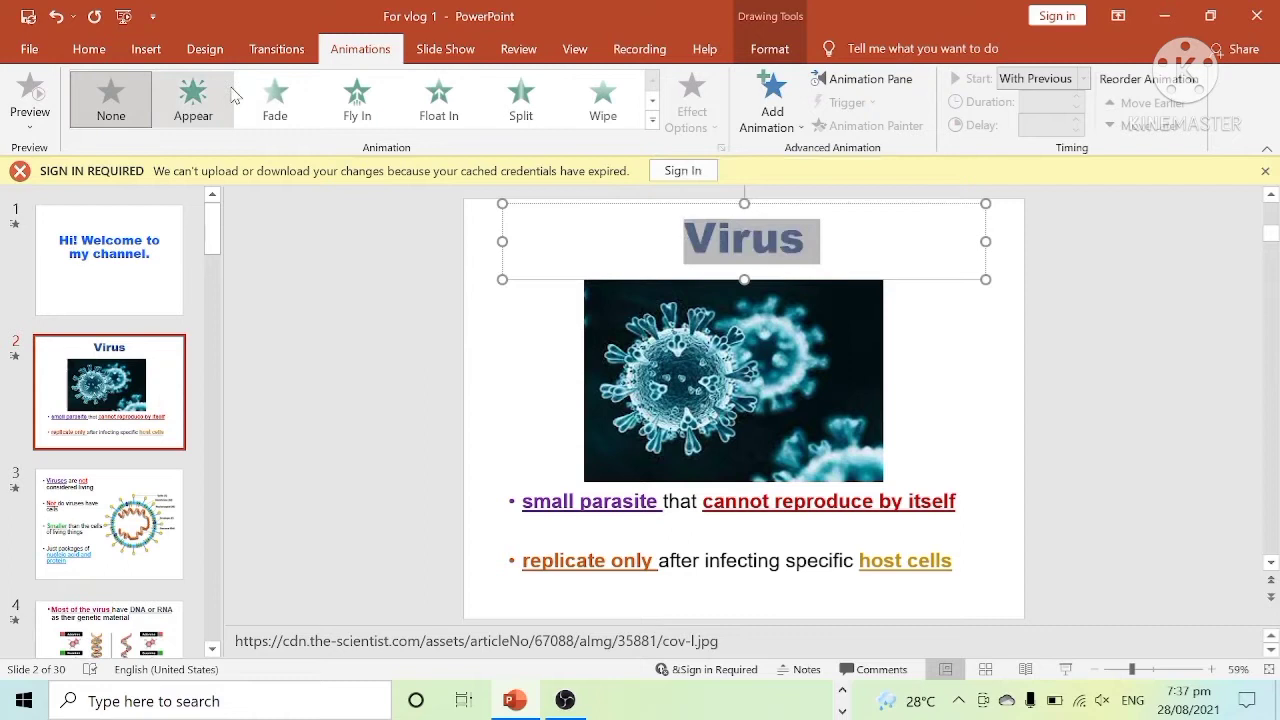
left_click(283, 97)
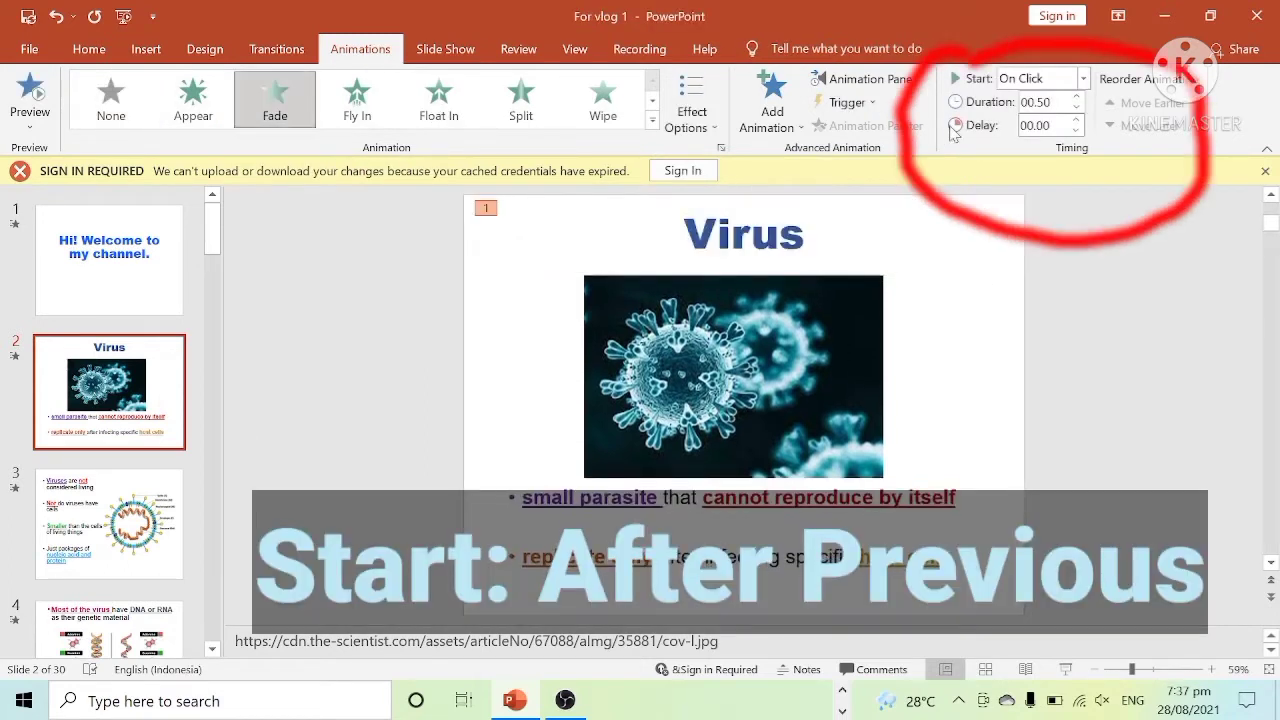
Set the "Virus" title animation to start After Previous, with a duration of 01.00 and a delay of 01.00.
left_click(1081, 80)
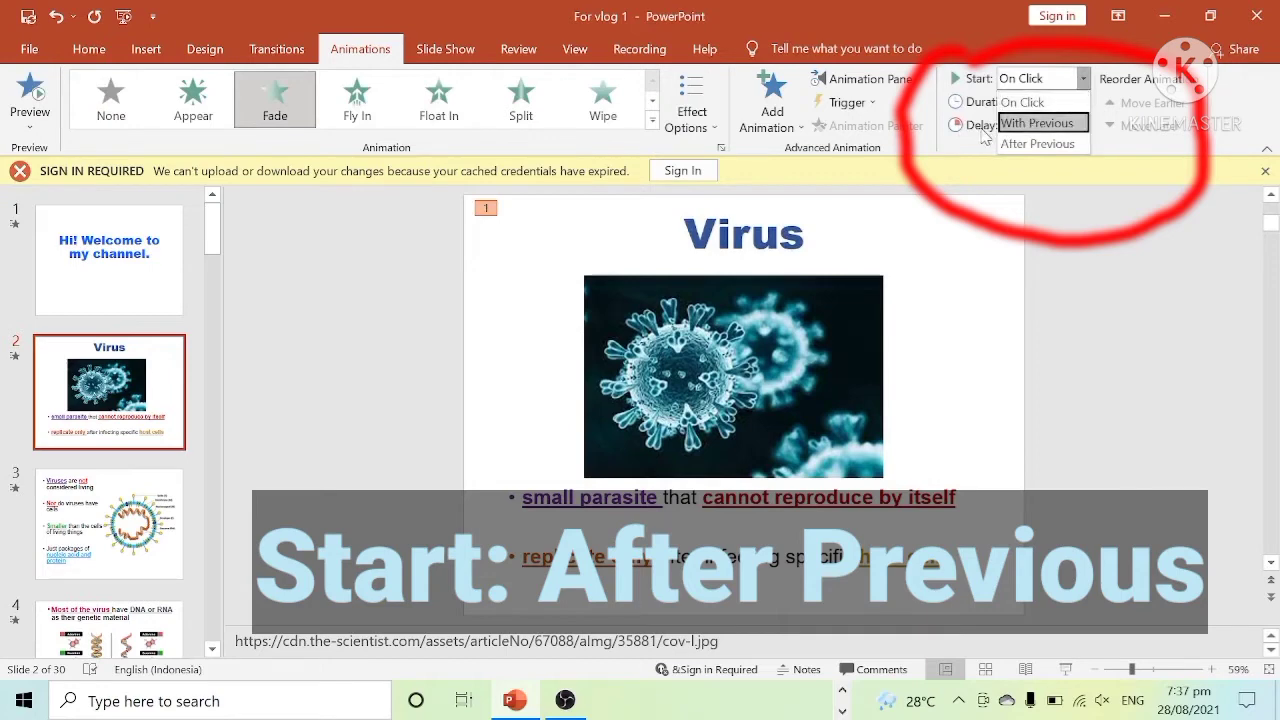
left_click(1033, 146)
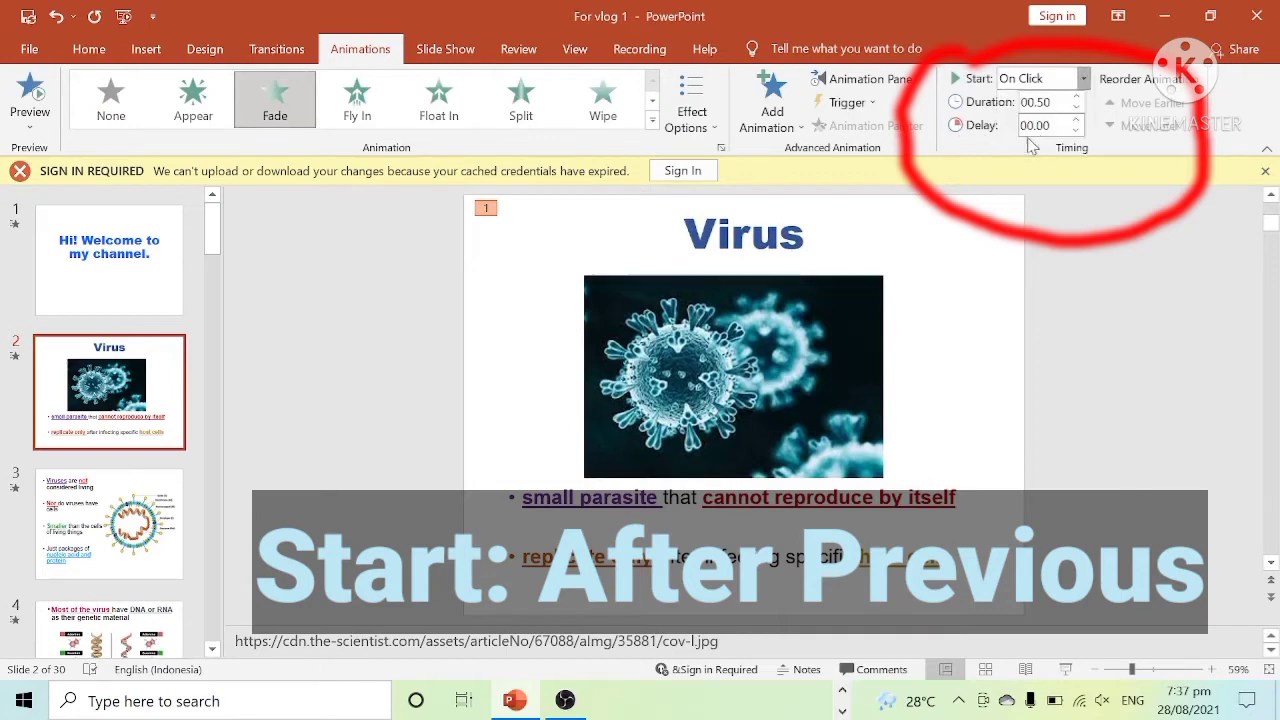
left_click(1077, 97)
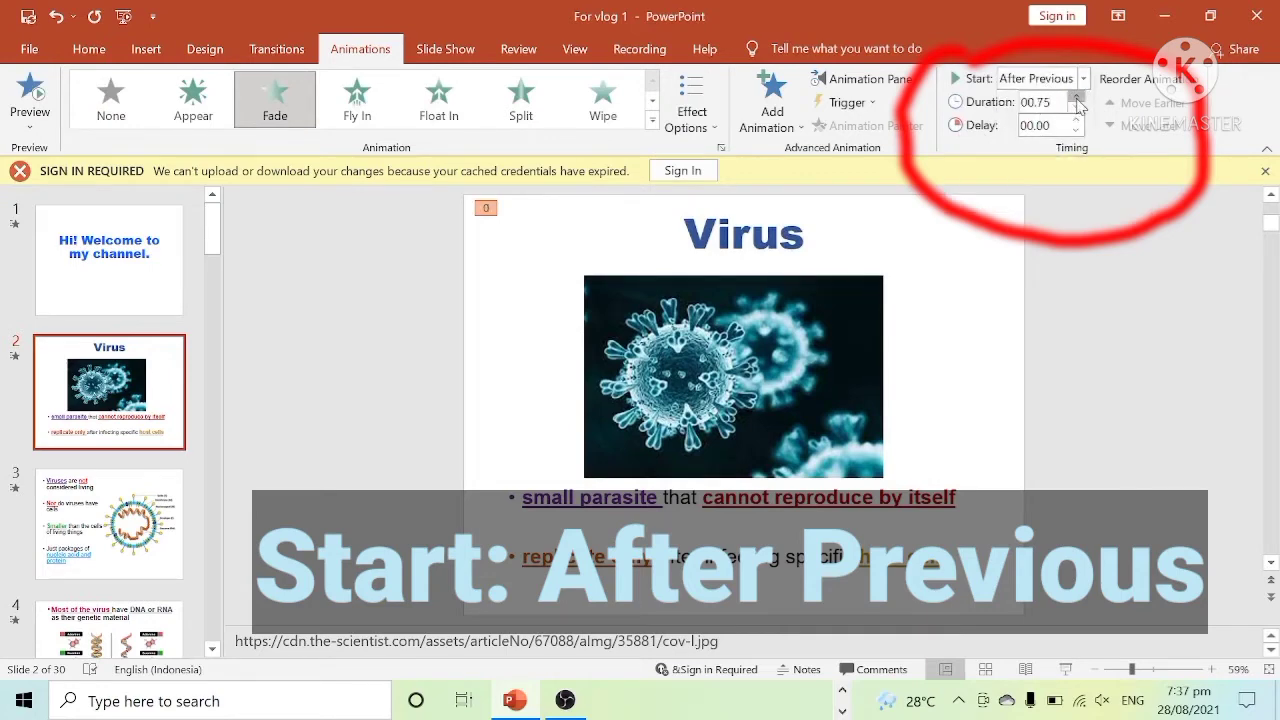
left_click(1077, 98)
left_click(1077, 107)
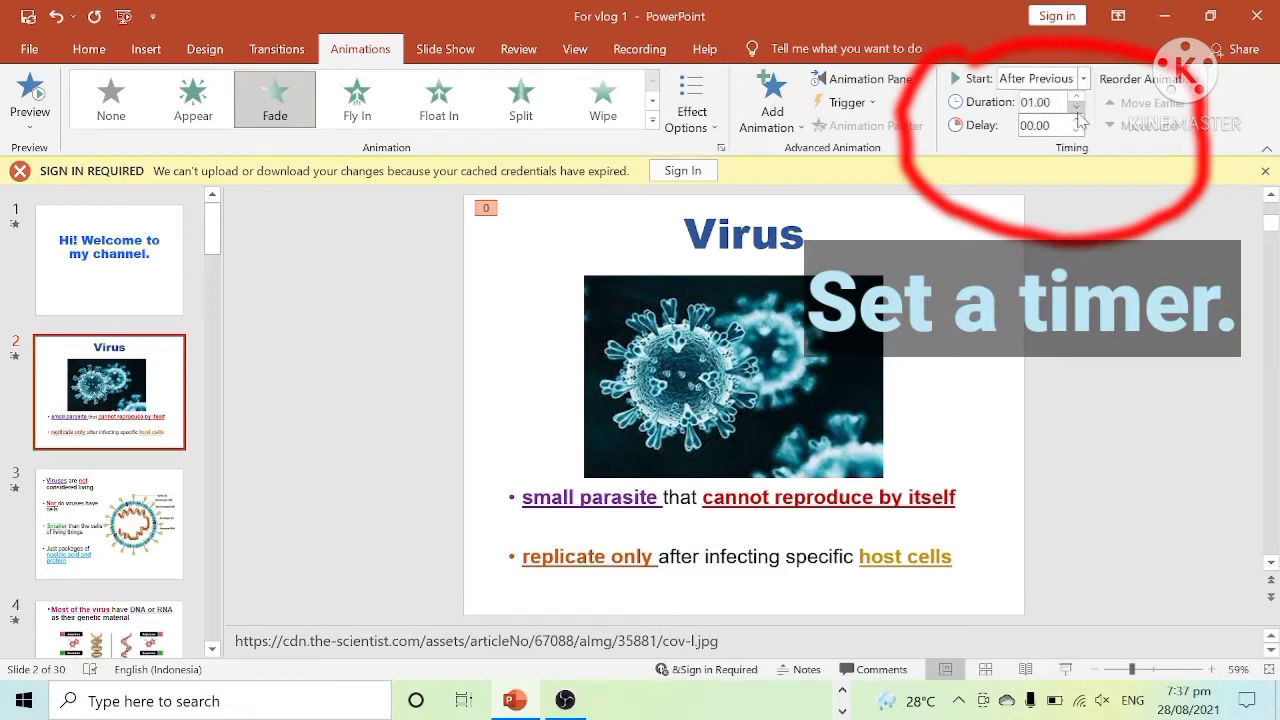
left_click(1077, 120)
left_click(1077, 120)
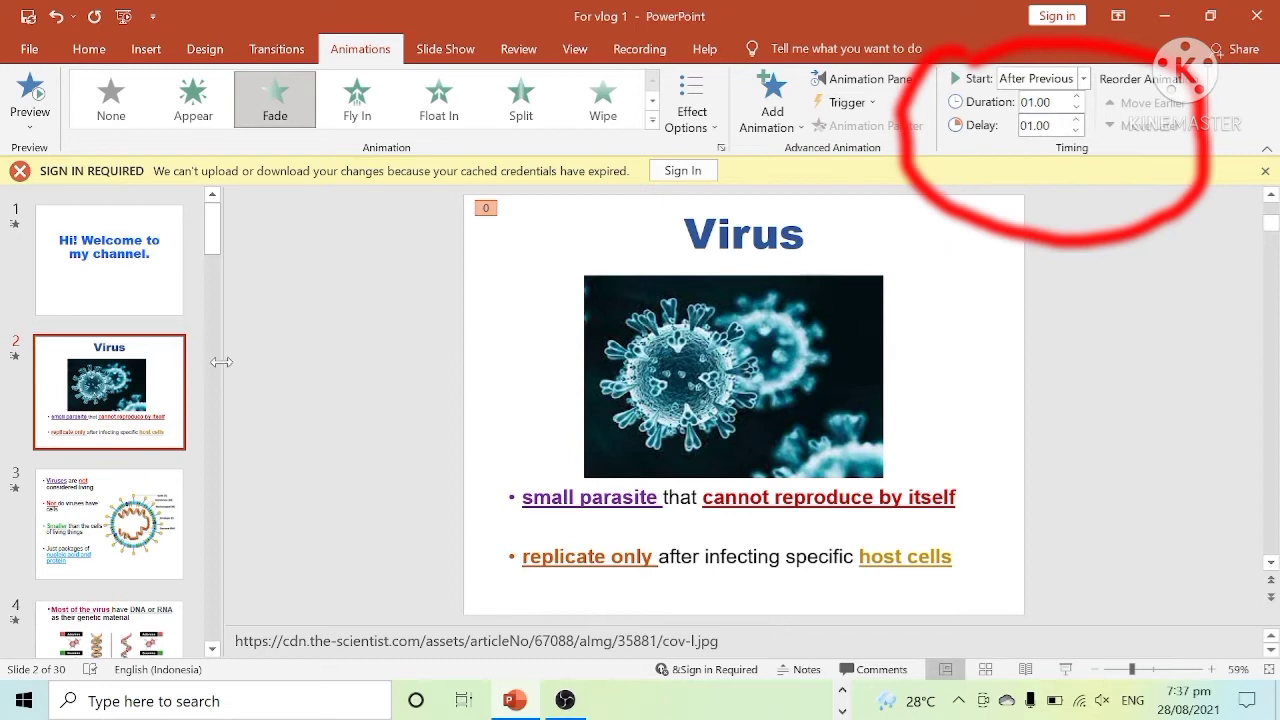
Apply the Fly In animation to the virus picture on slide 2 and set it to start After Previous.
left_click(773, 343)
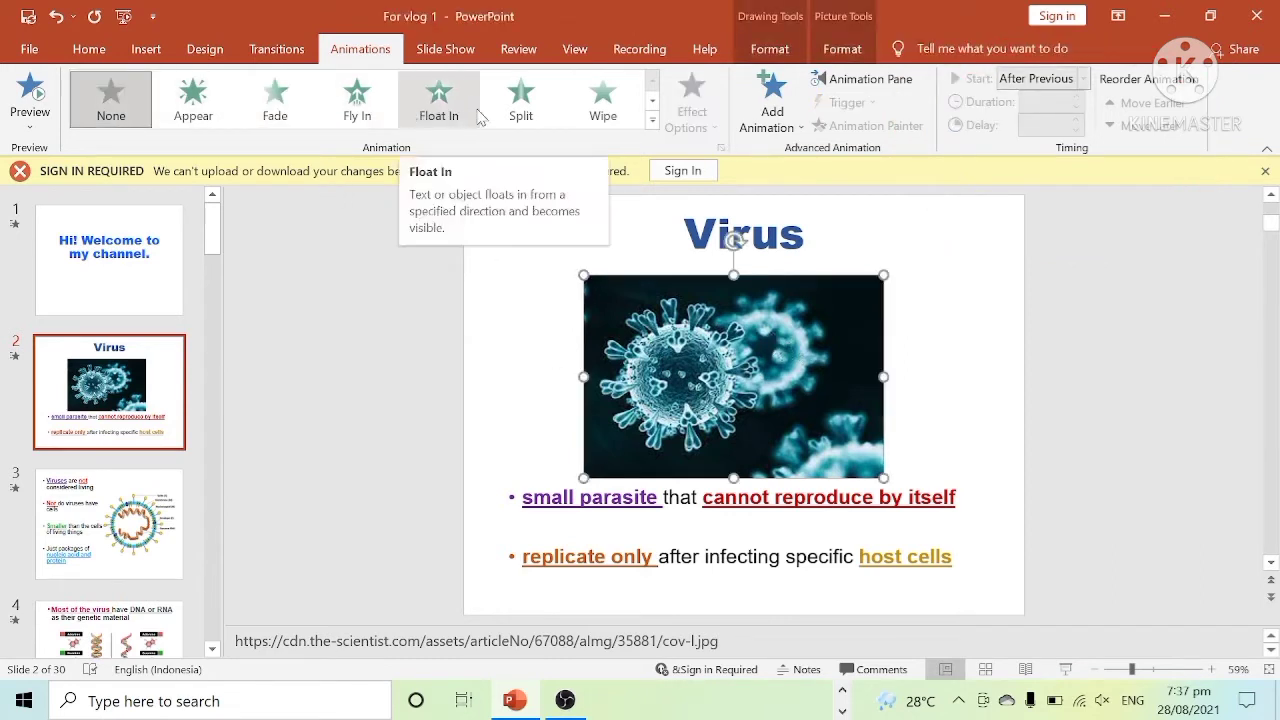
left_click(374, 113)
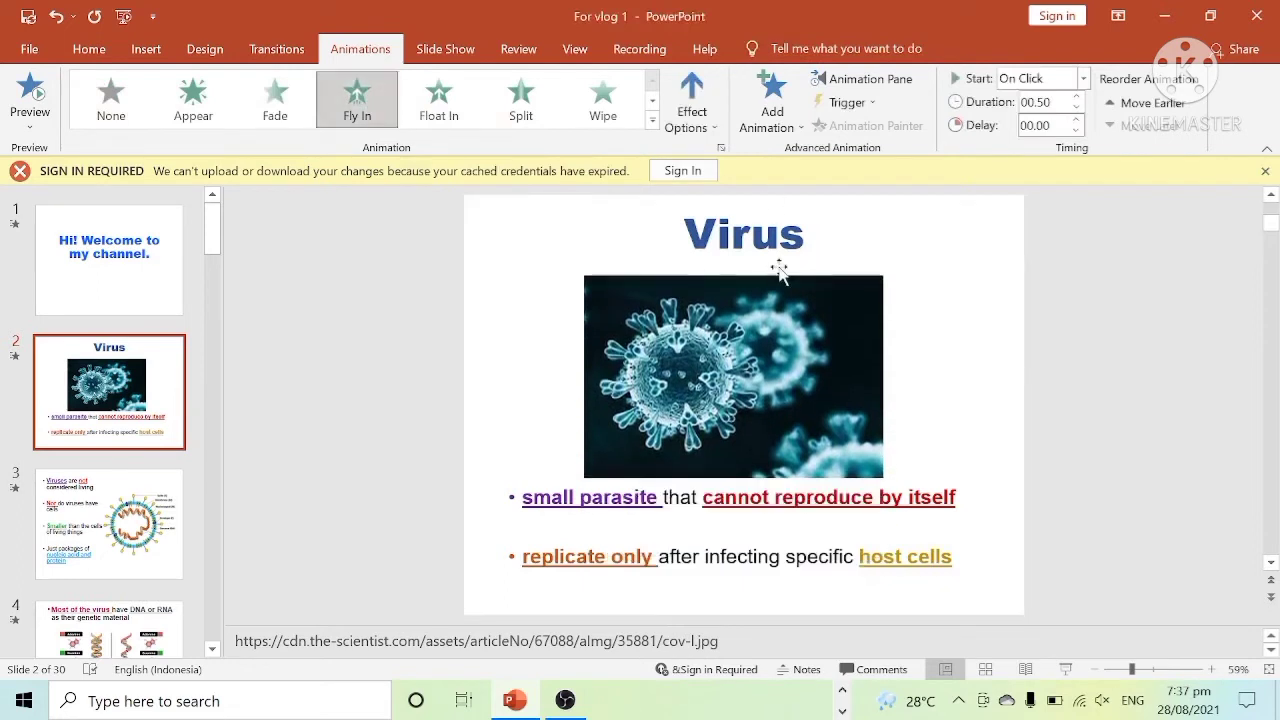
left_click(1083, 79)
left_click(1050, 146)
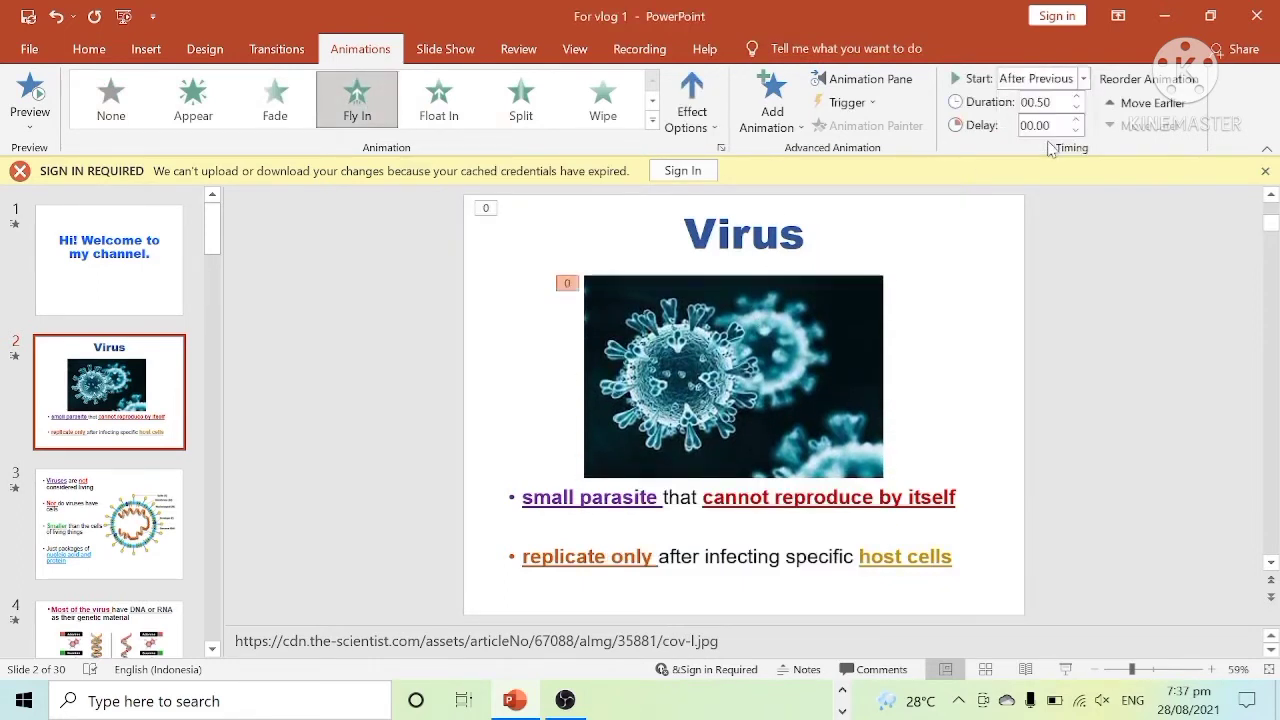
Set the virus picture's Fly In animation to a duration of 01.00 and a delay of 01.00.
left_click(1077, 96)
left_click(1077, 96)
left_click(1077, 96)
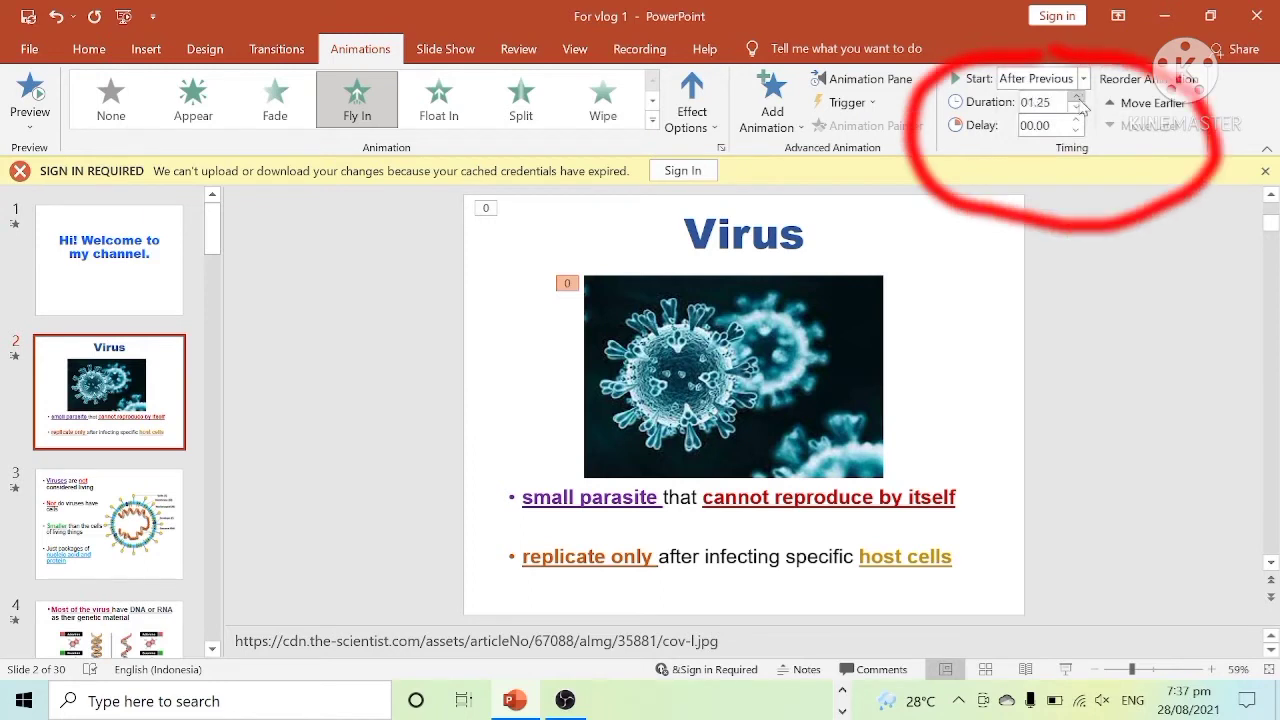
left_click(1077, 97)
left_click(1076, 108)
left_click(1076, 108)
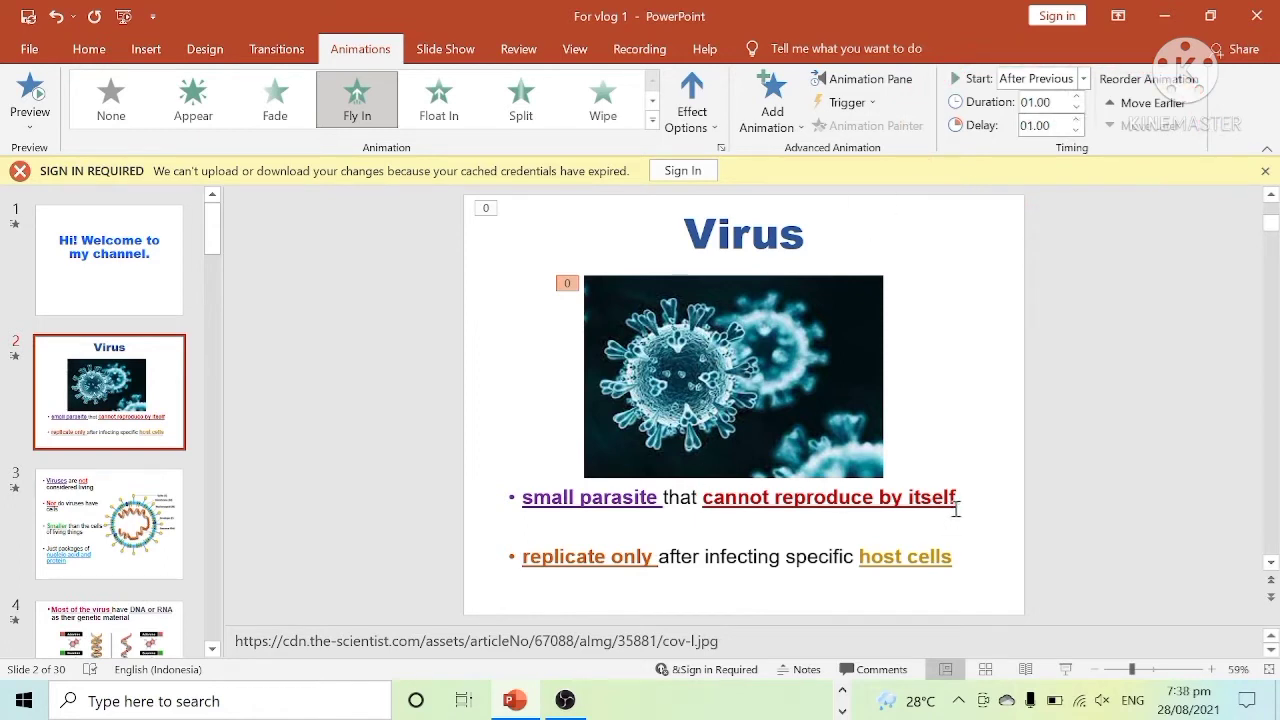
Animate slide 2's "small parasite" bullet with Split, starting After Previous, with a duration of 01.00 and a delay of 01.00.
left_click_drag(957, 500, 522, 497)
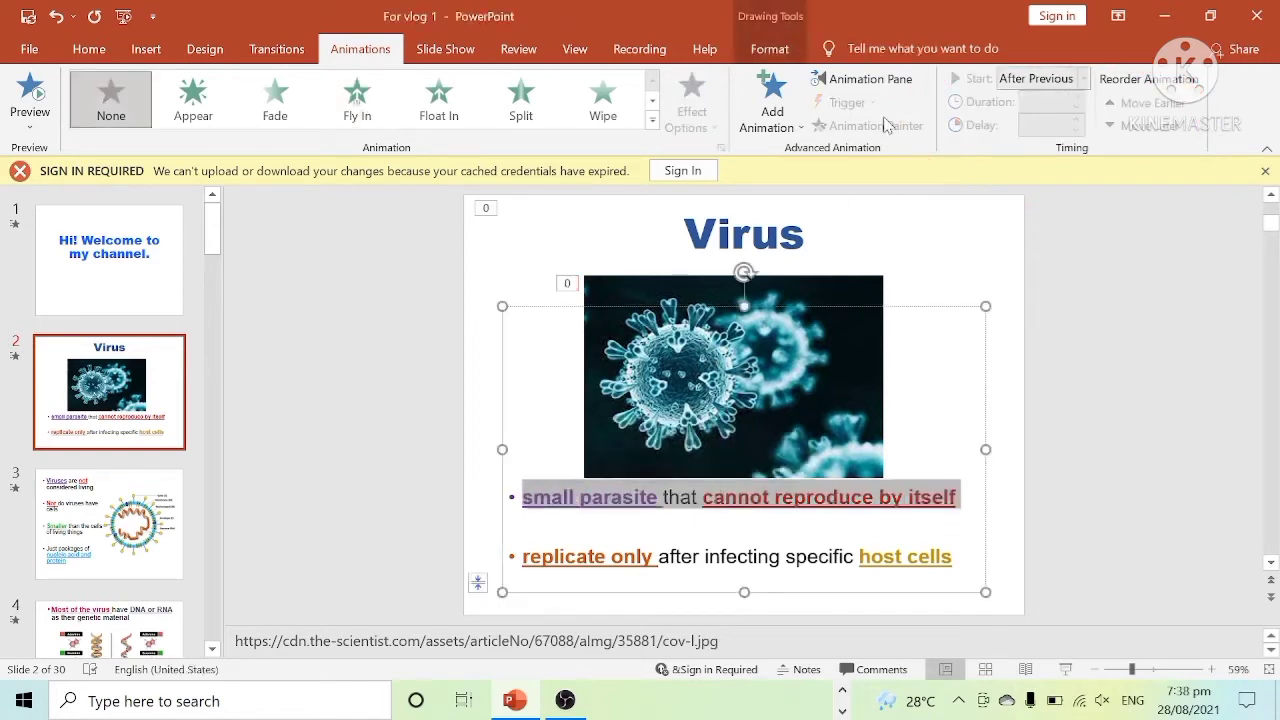
left_click(505, 106)
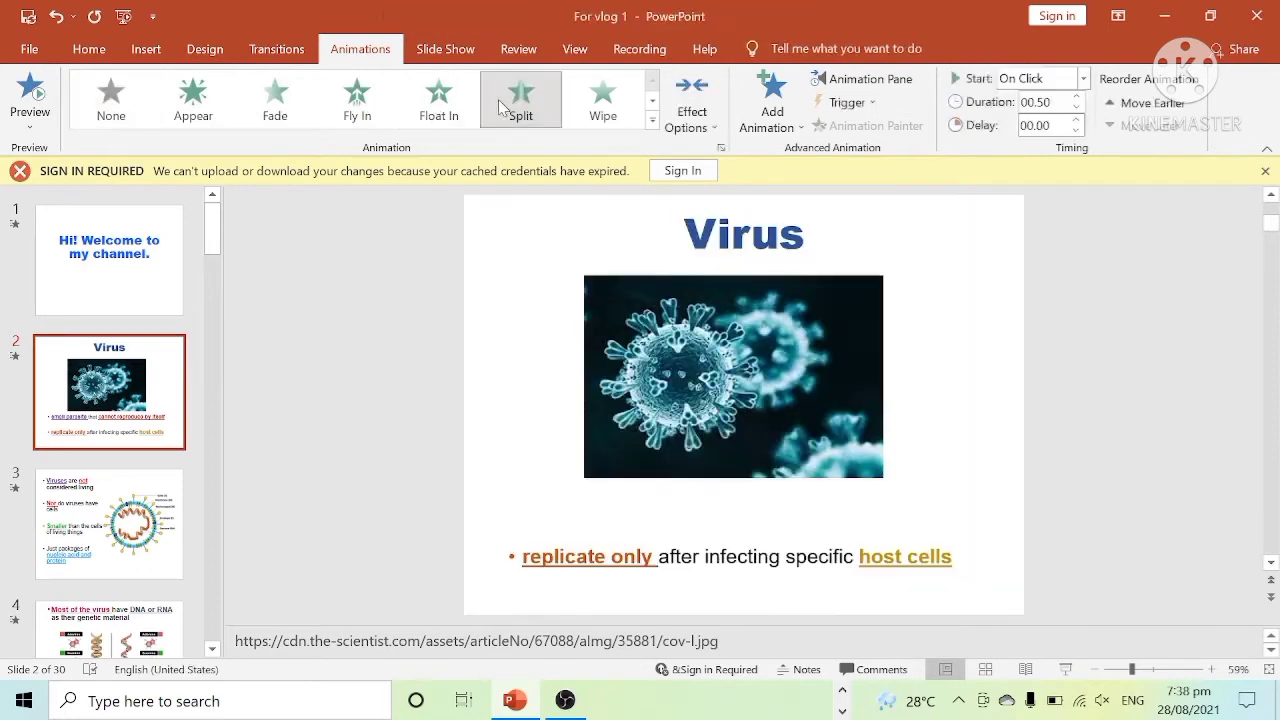
left_click(1081, 80)
left_click(1040, 148)
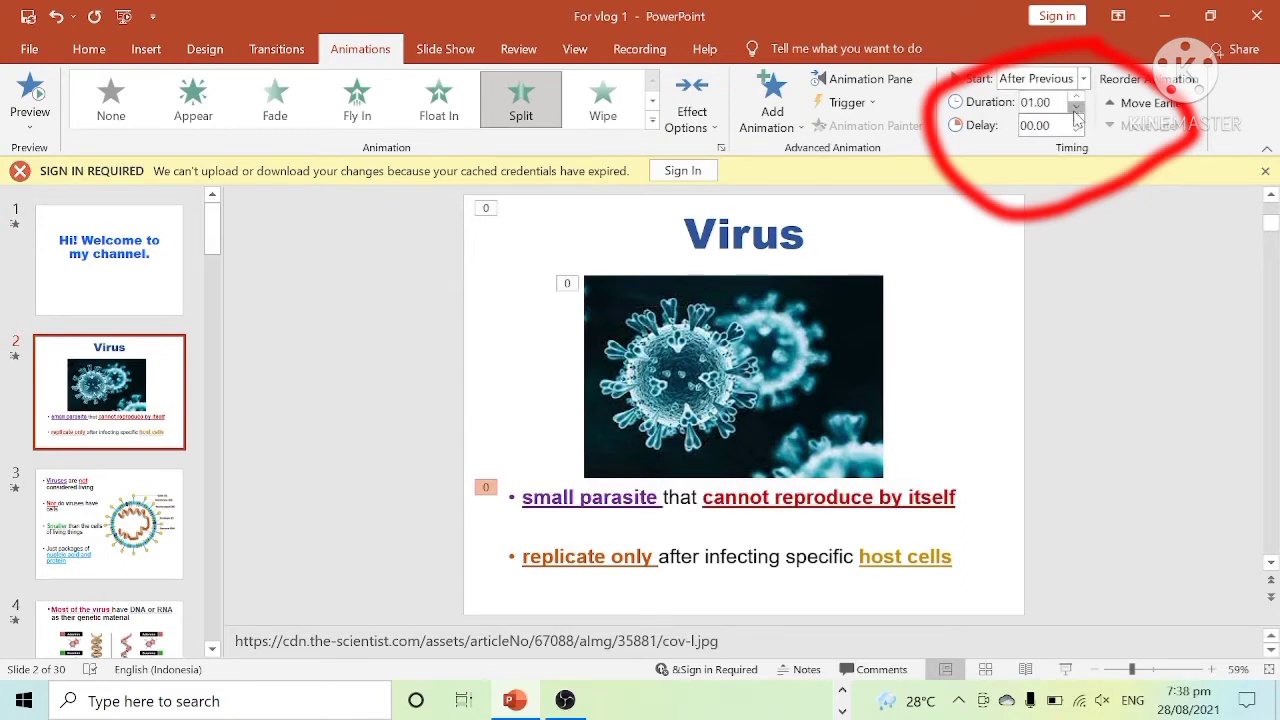
left_click(1077, 119)
left_click(1077, 119)
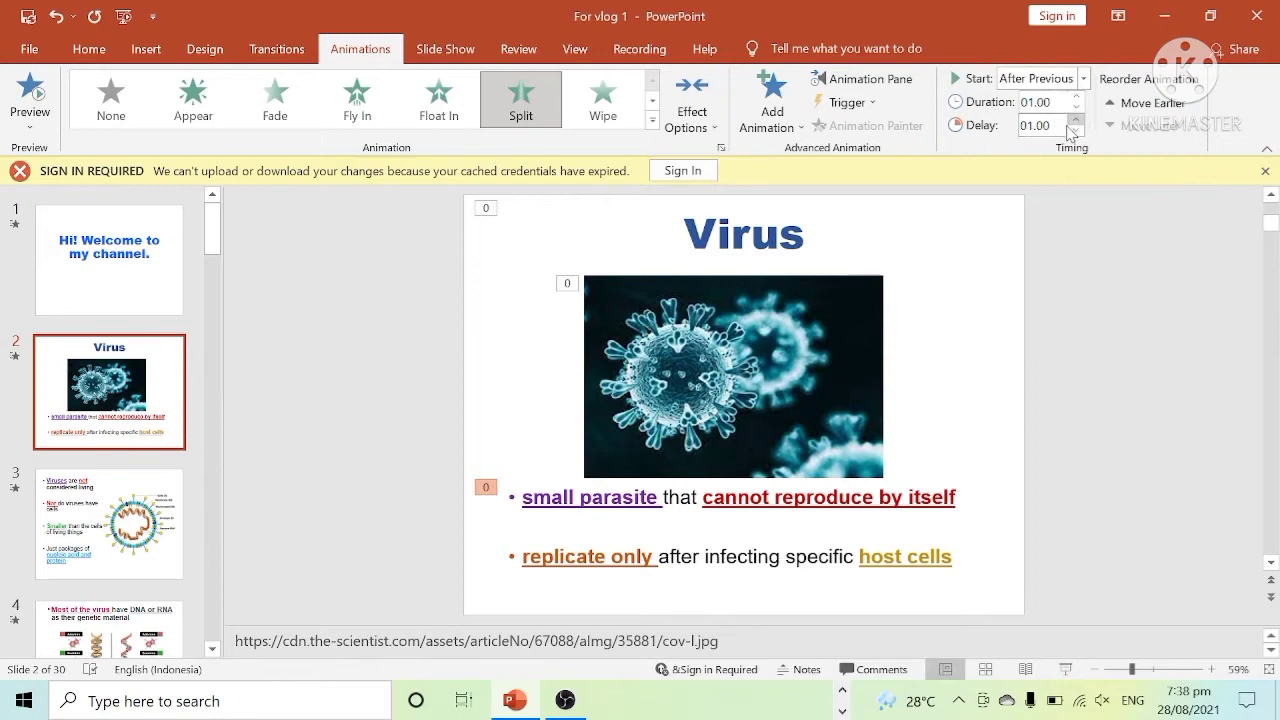
Animate slide 2's "replicate only" bullet with Split, starting After Previous, with a duration of 01.00 and a delay of 01.00.
left_click(963, 567)
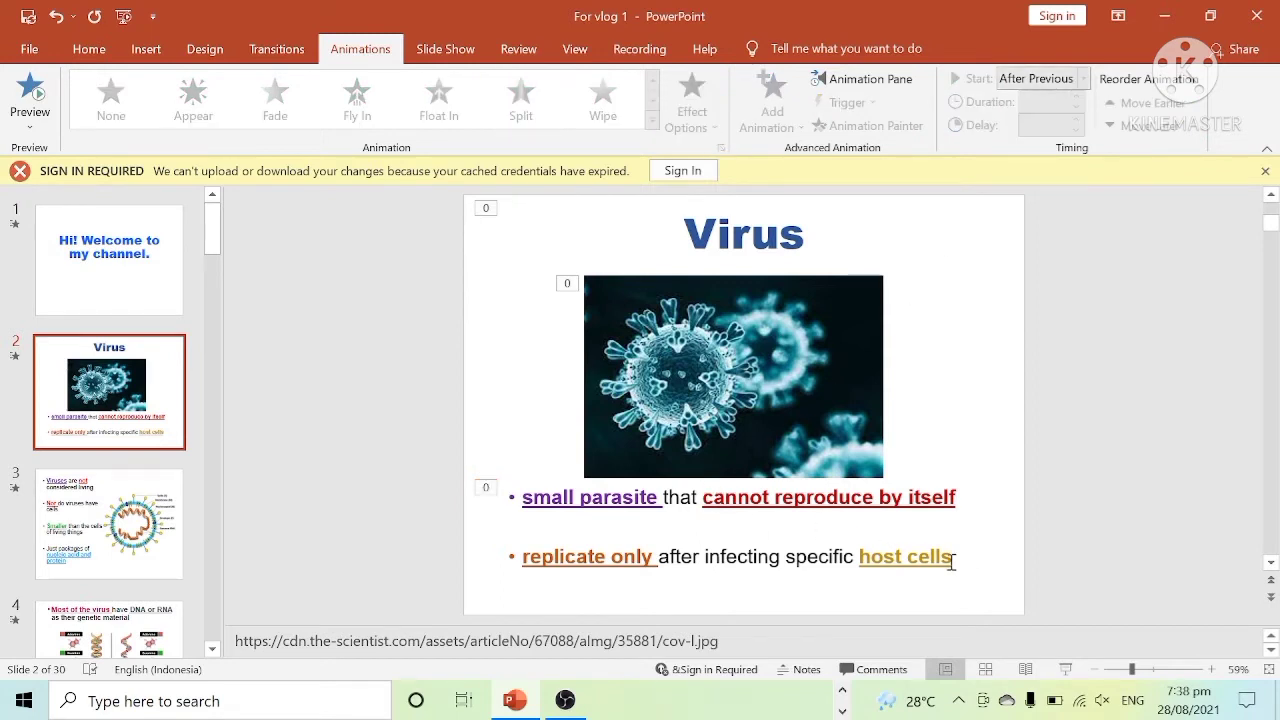
left_click_drag(952, 563, 510, 560)
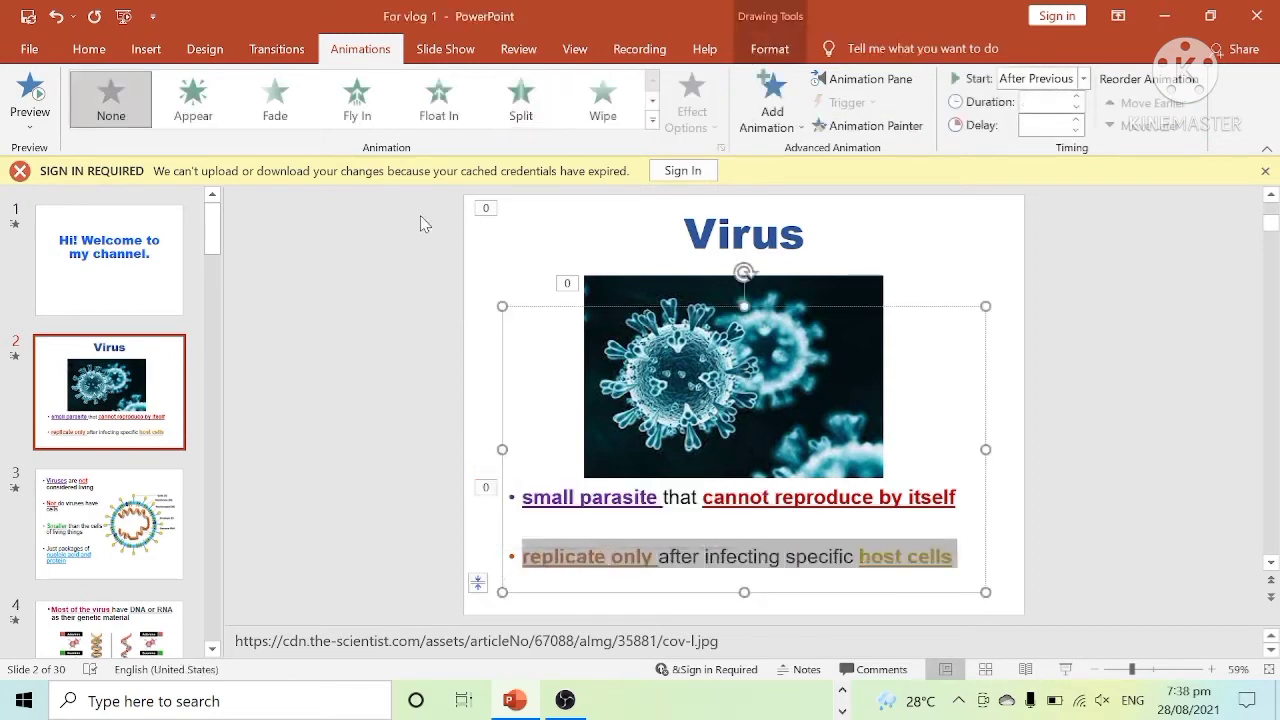
left_click(521, 100)
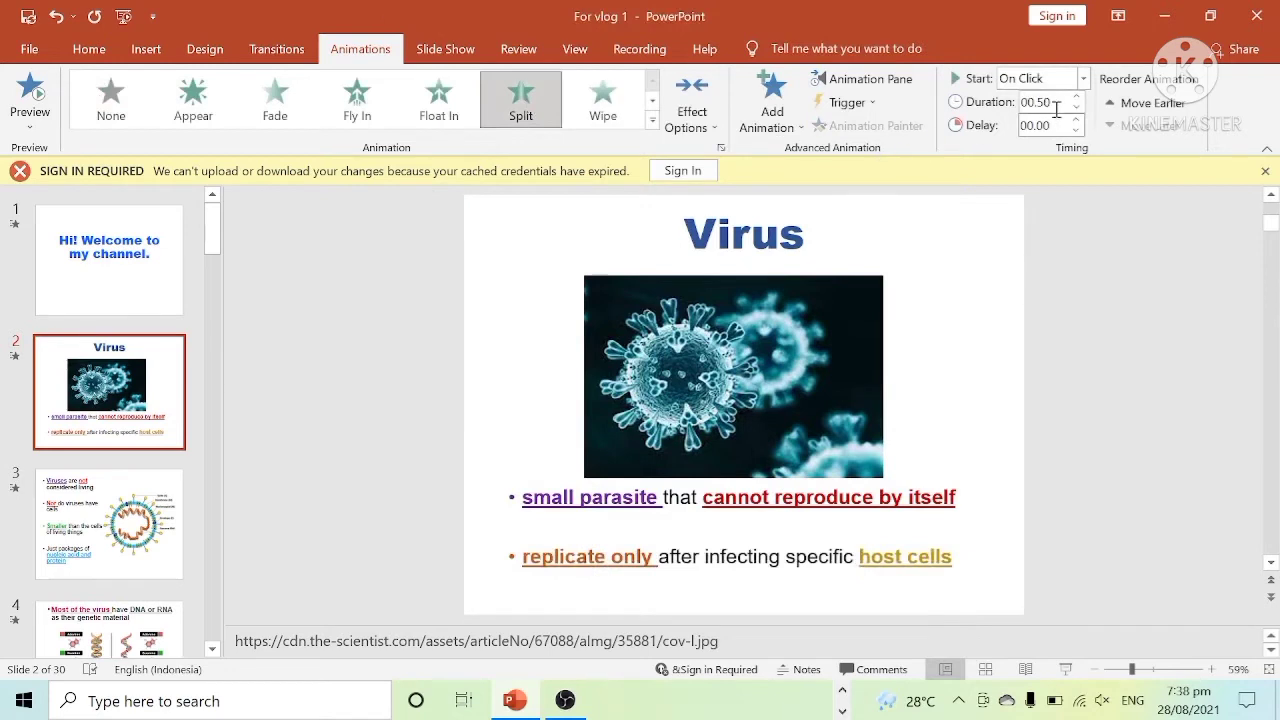
left_click(1083, 78)
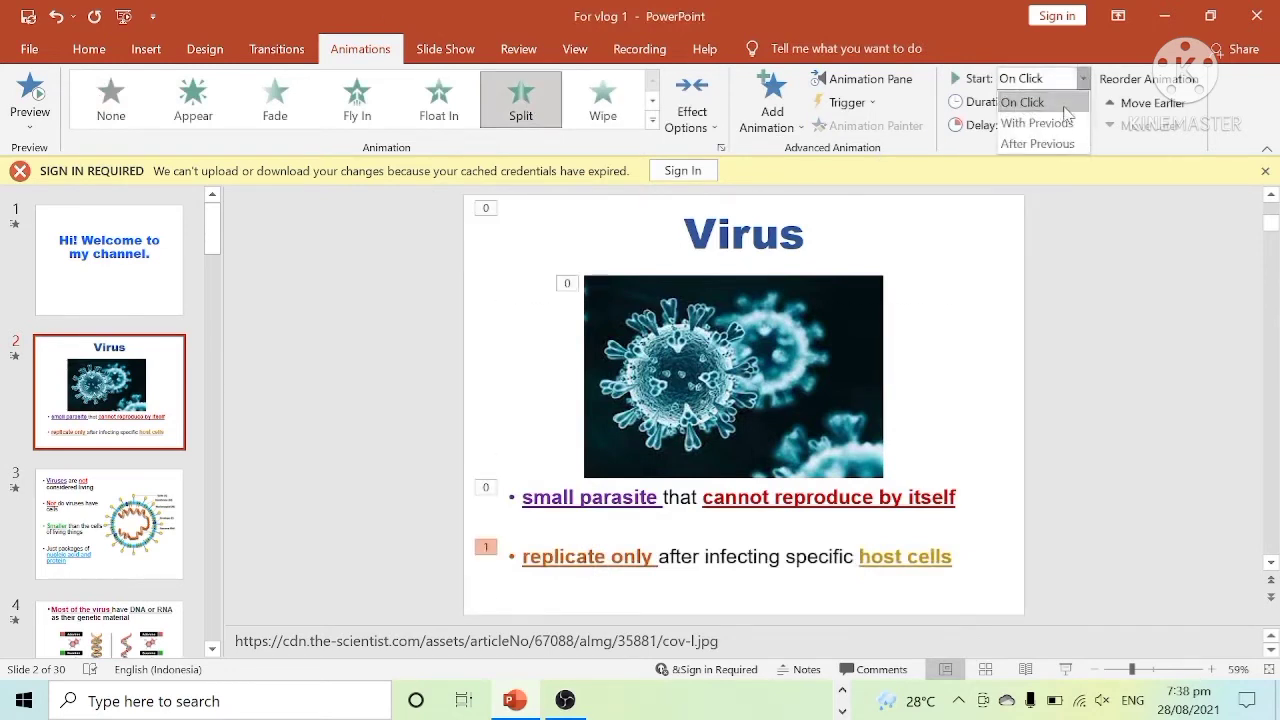
left_click(1038, 144)
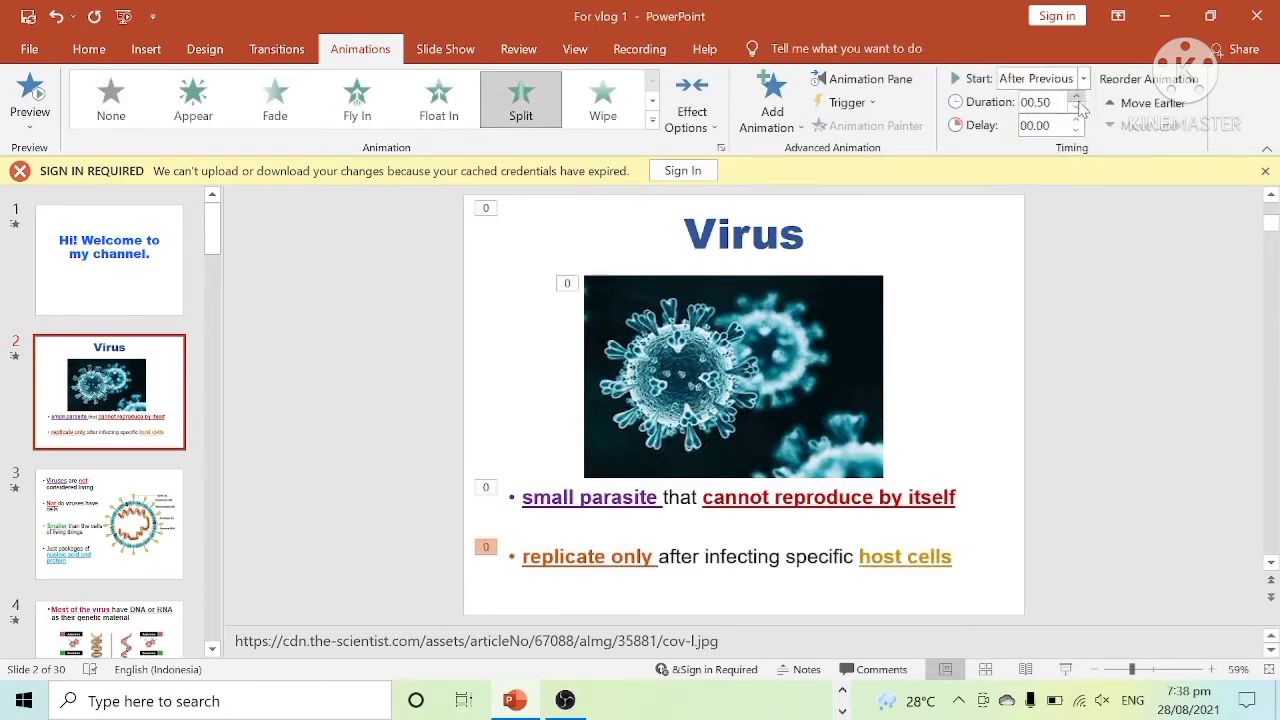
left_click(1076, 97)
left_click(1077, 106)
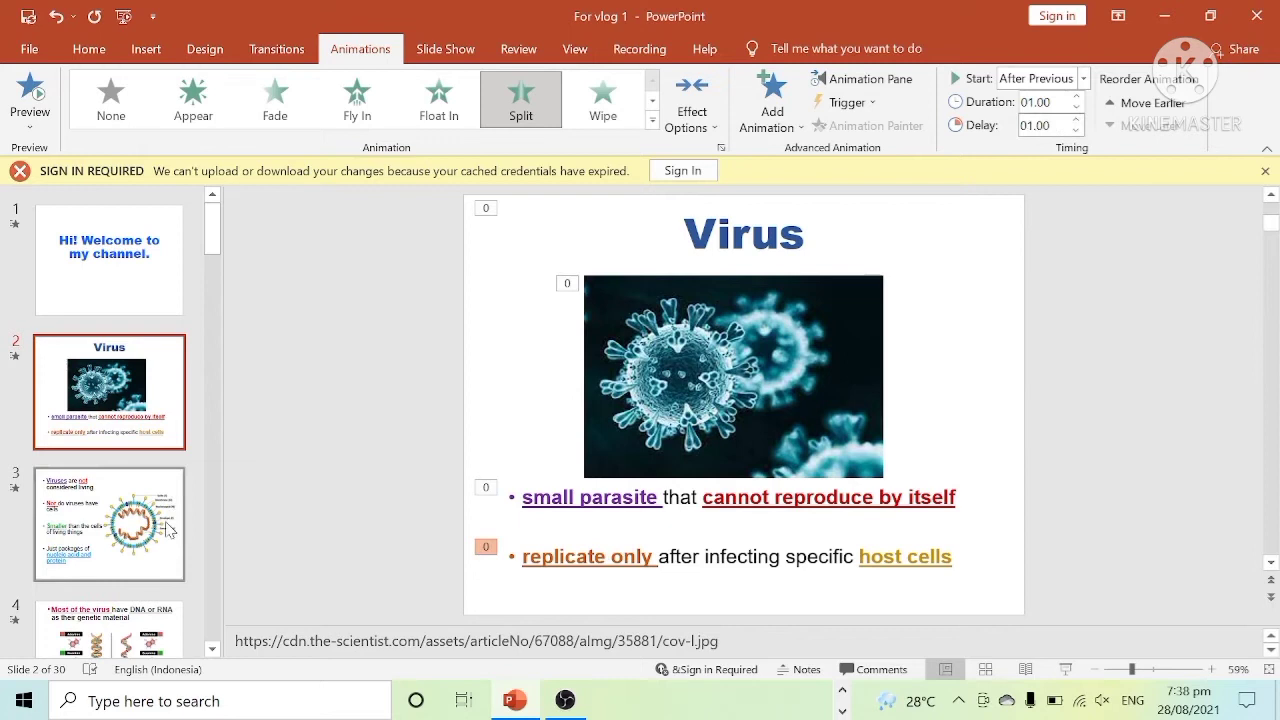
Apply the Random Bars transition to slide 1.
left_click(118, 301)
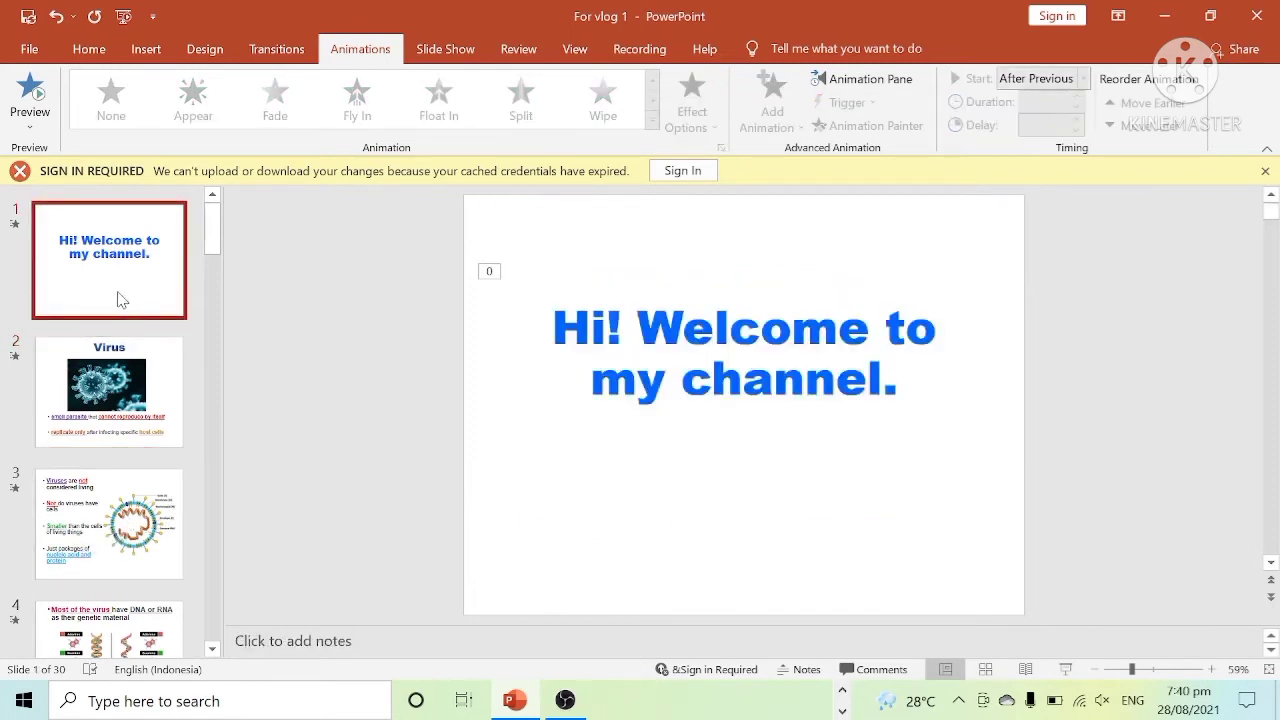
left_click(265, 52)
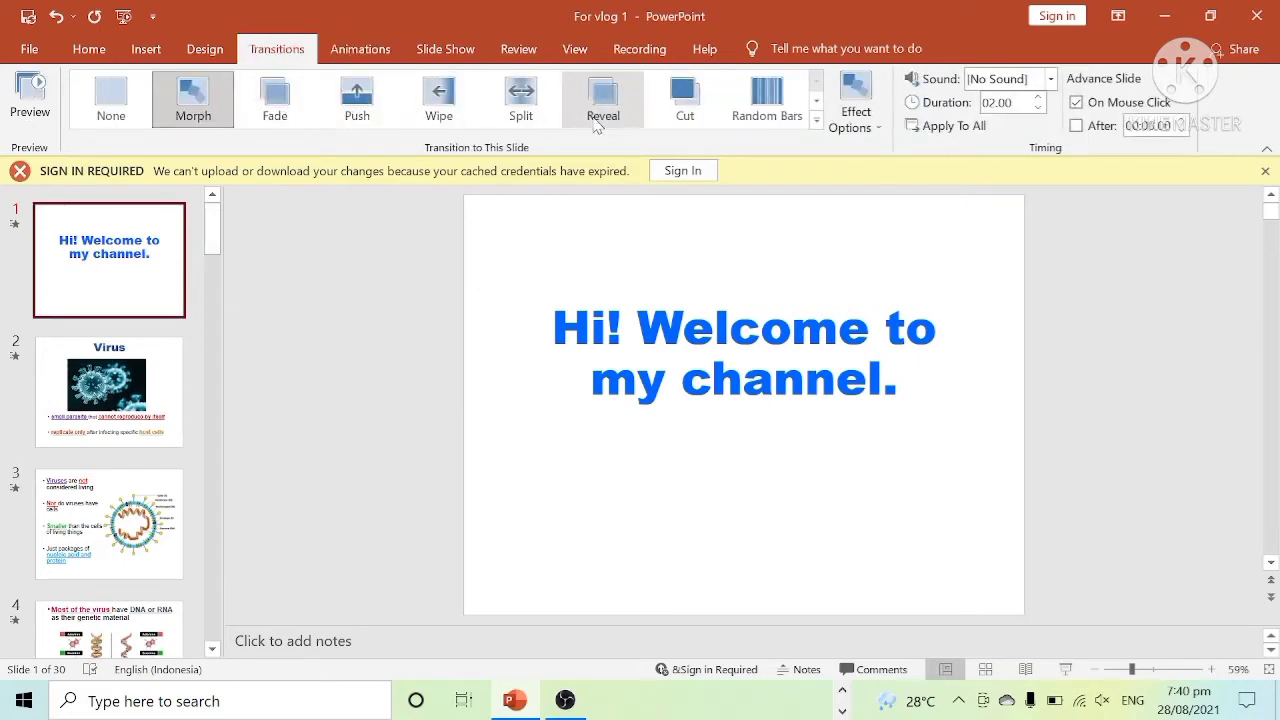
left_click(764, 104)
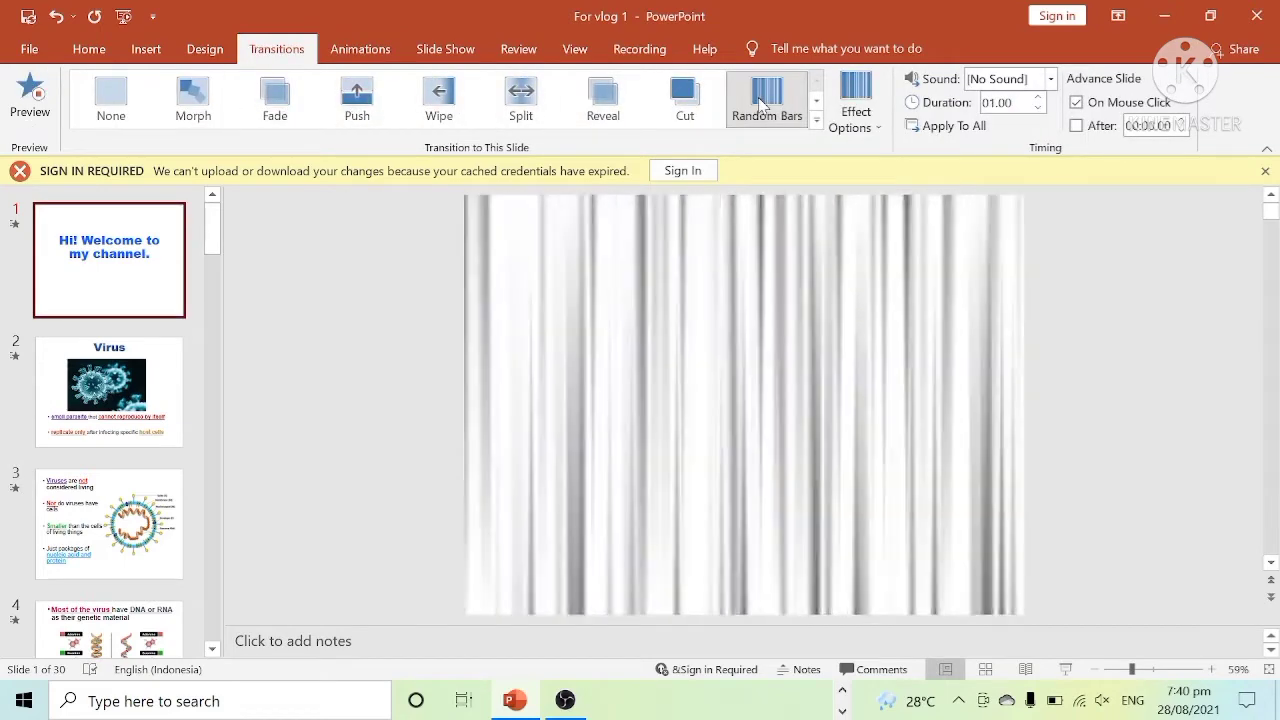
Apply the Morph transition to slide 1 and make it advance automatically after 00:10.00 instead of on mouse click.
left_click(617, 98)
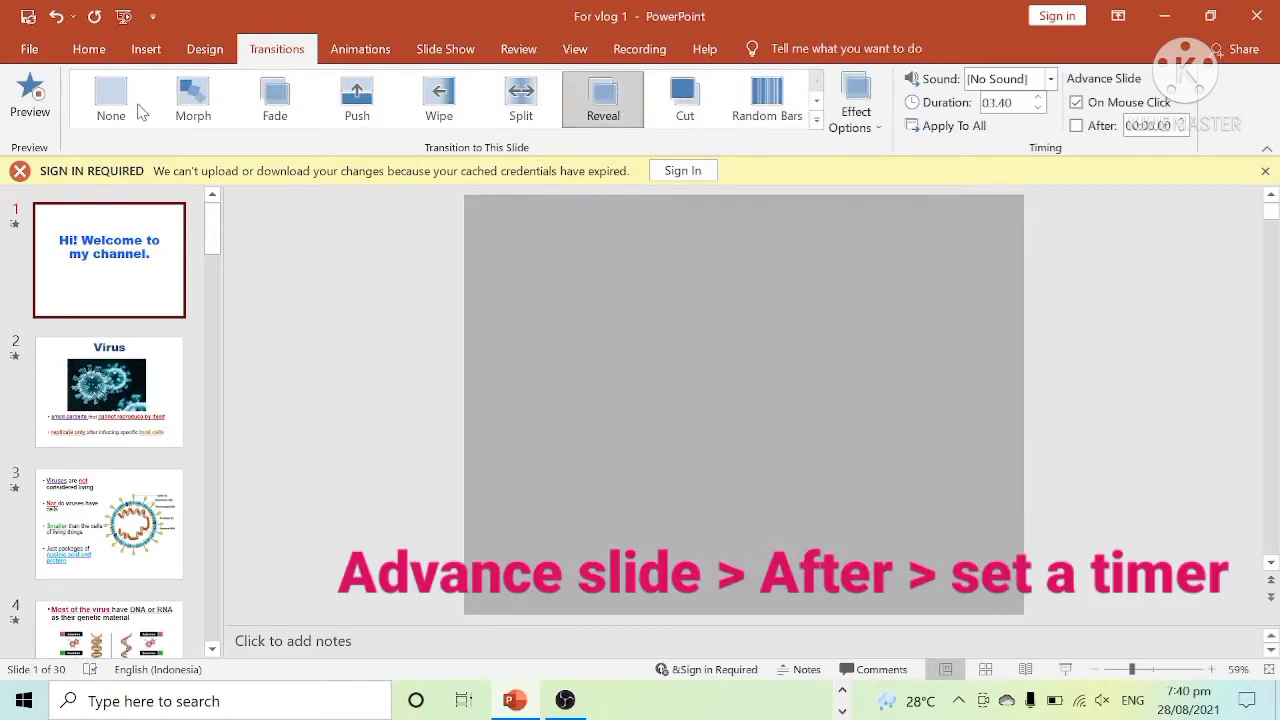
left_click(200, 100)
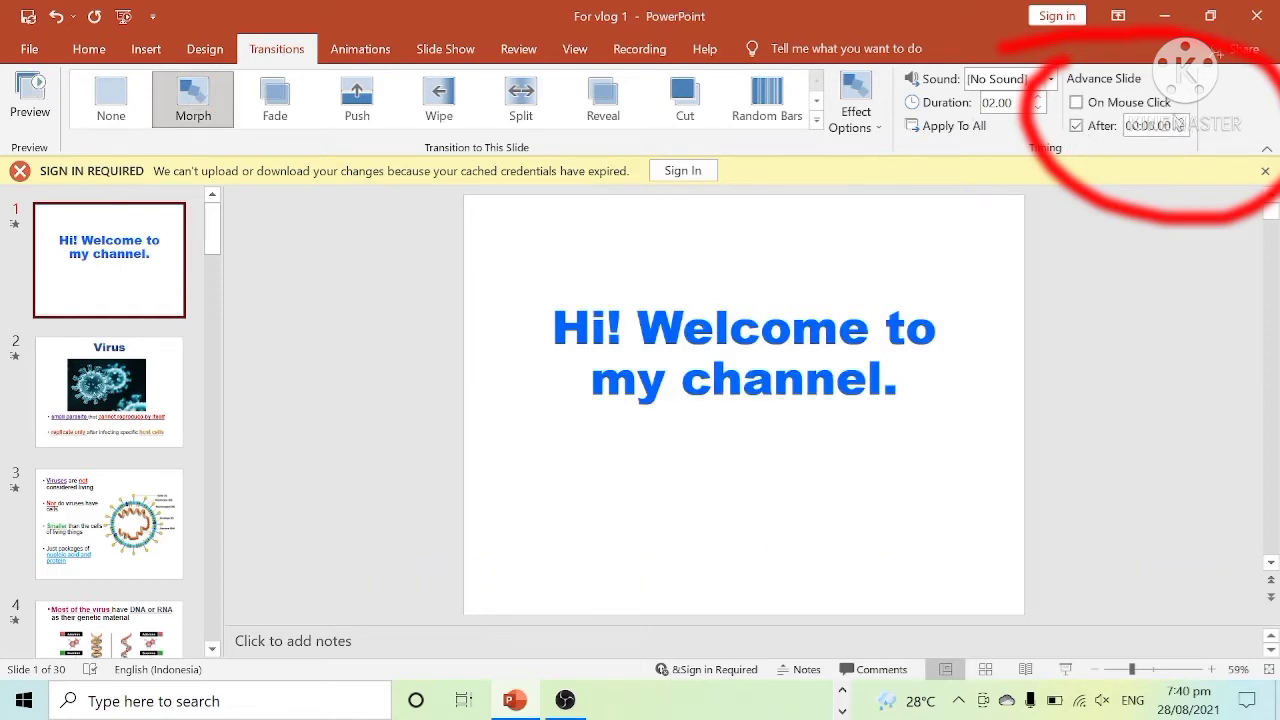
left_click(1181, 121)
Apply the Morph transition to slides 2, 3 and 4, advancing each automatically after 00:10.00 instead of on mouse click.
left_click(110, 390)
left_click(203, 112)
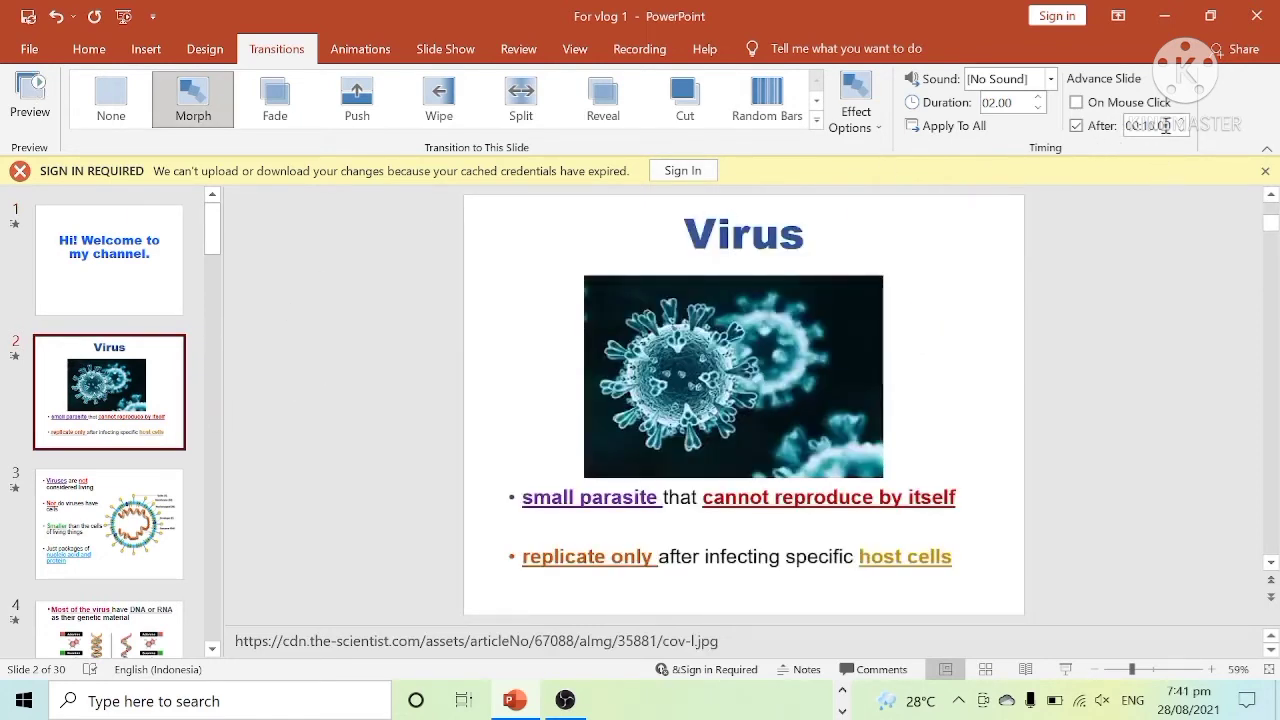
left_click(140, 517)
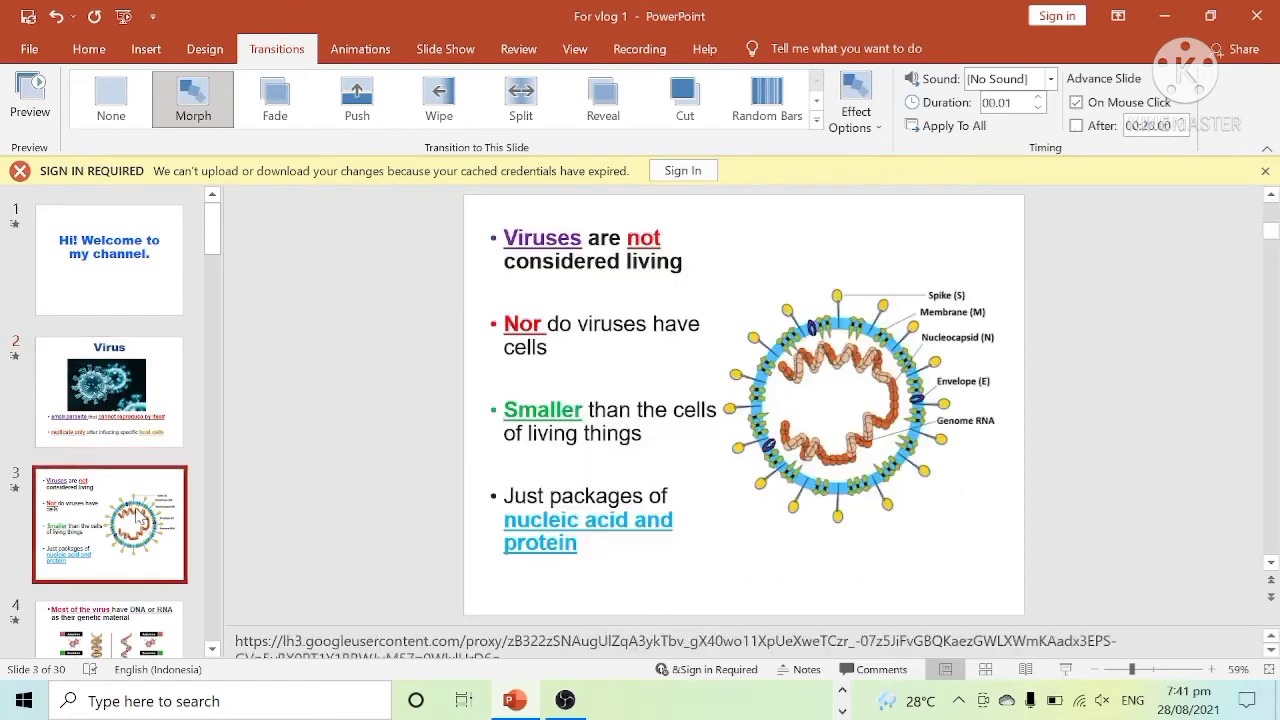
left_click(193, 118)
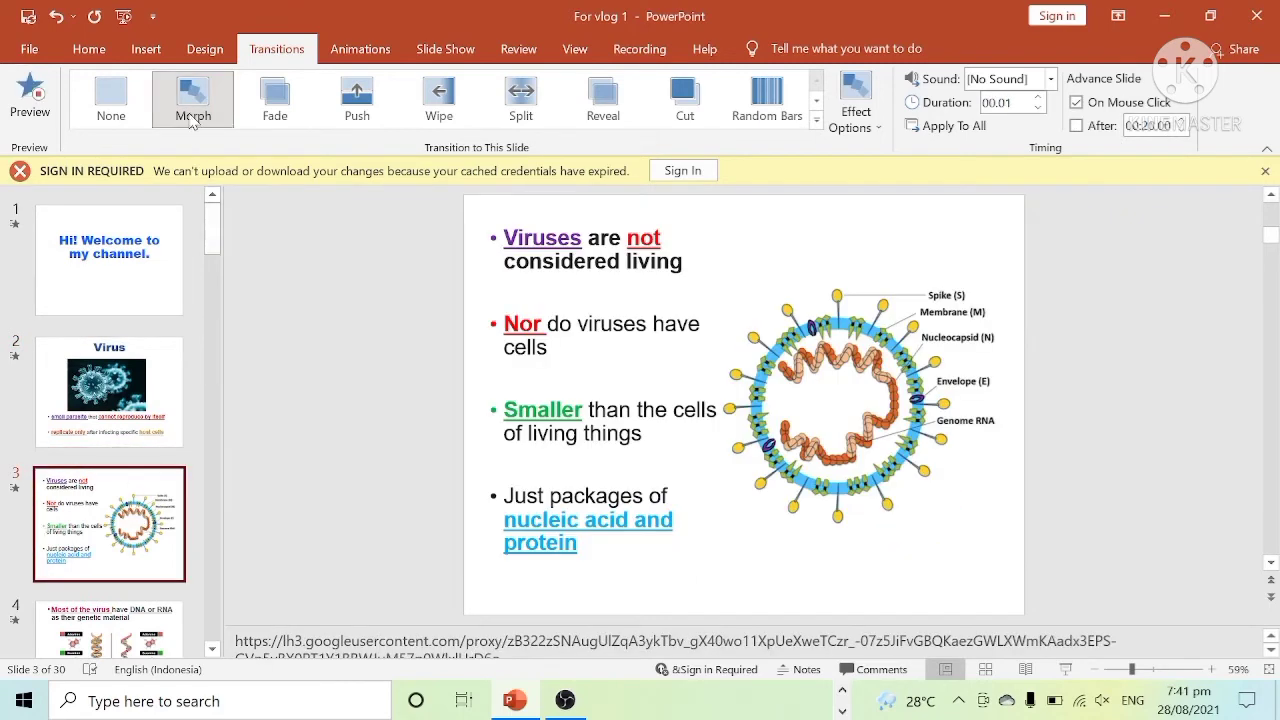
left_click(1076, 102)
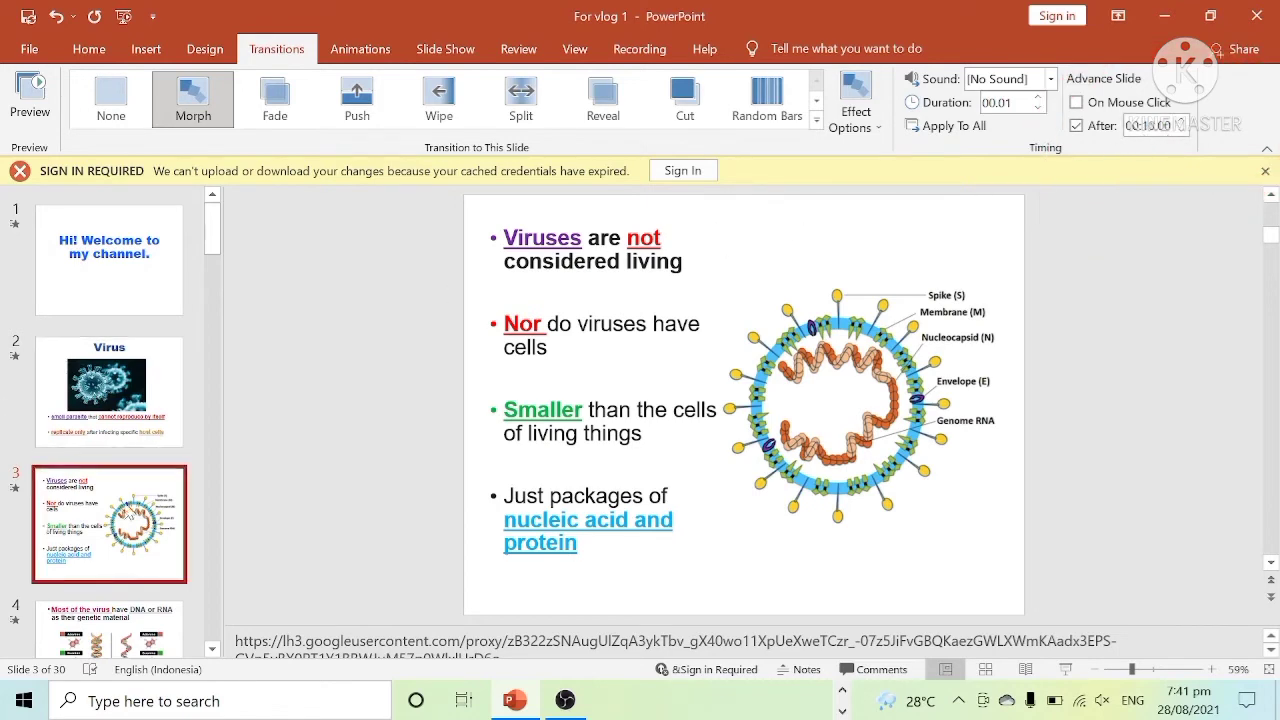
left_click(141, 625)
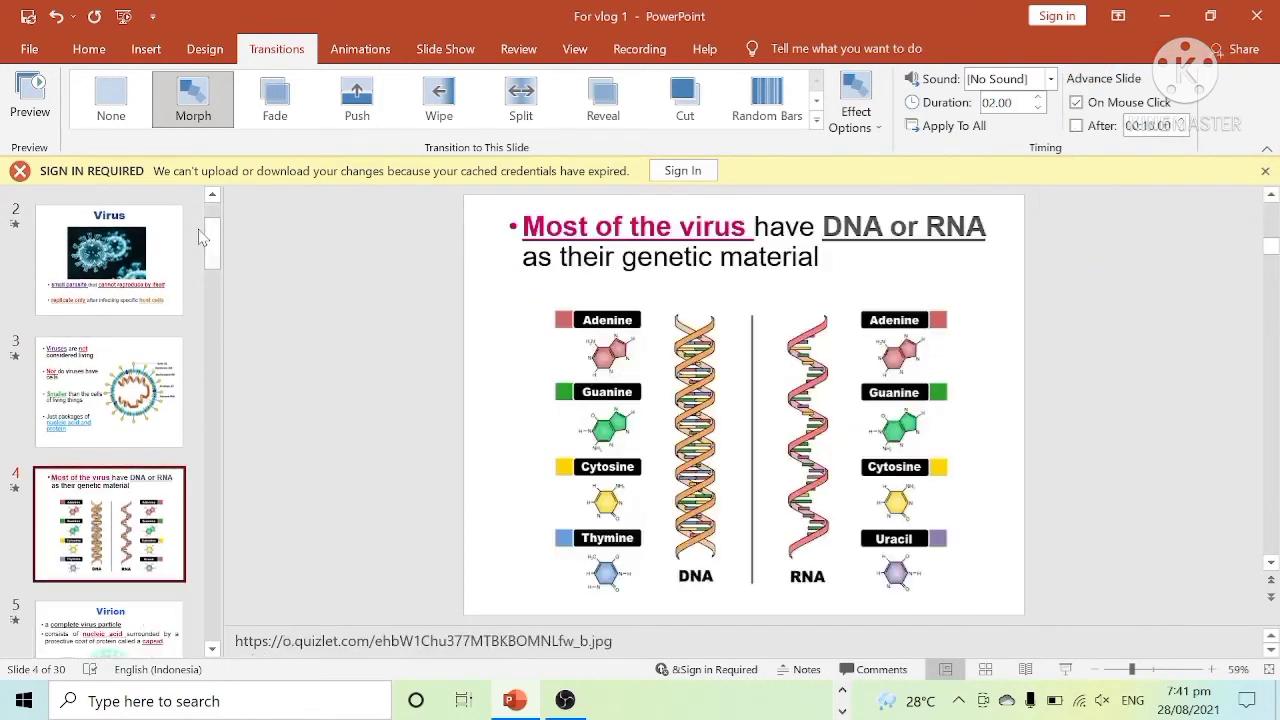
left_click(193, 100)
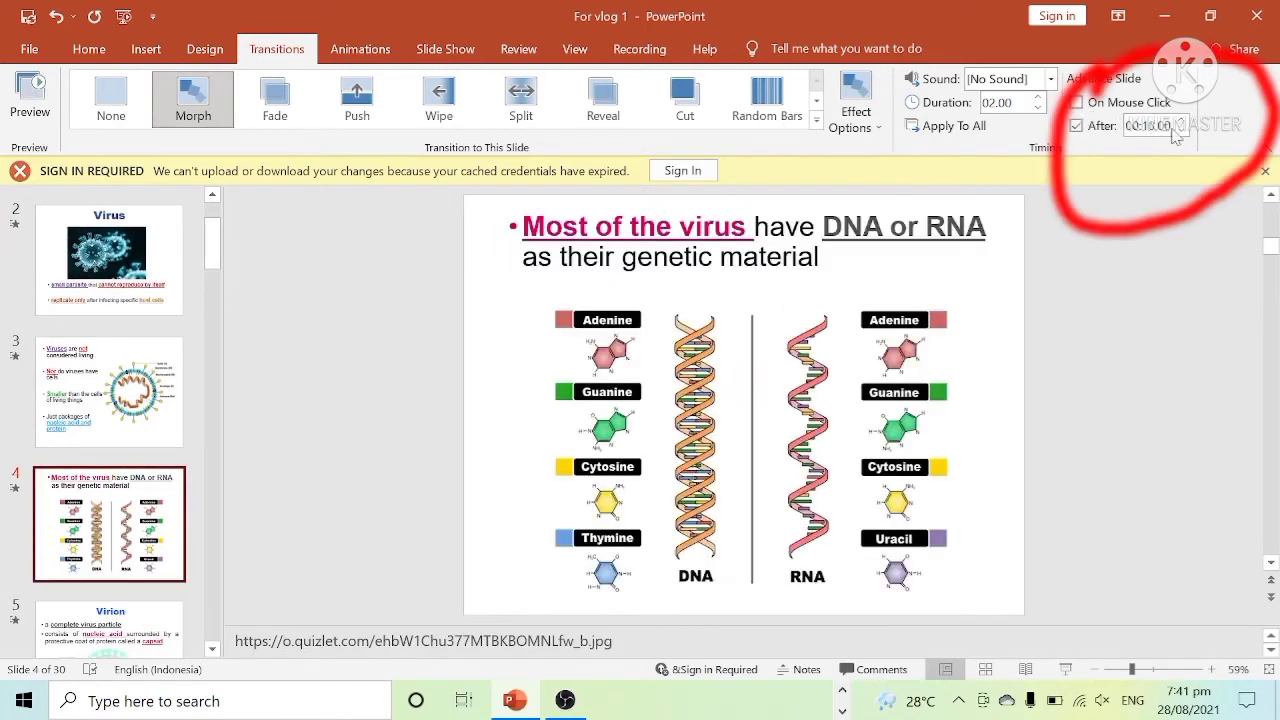
Check the transition and advance timing of slides 4, 3 and 2, going back to slide 1's transition settings.
left_click(105, 537)
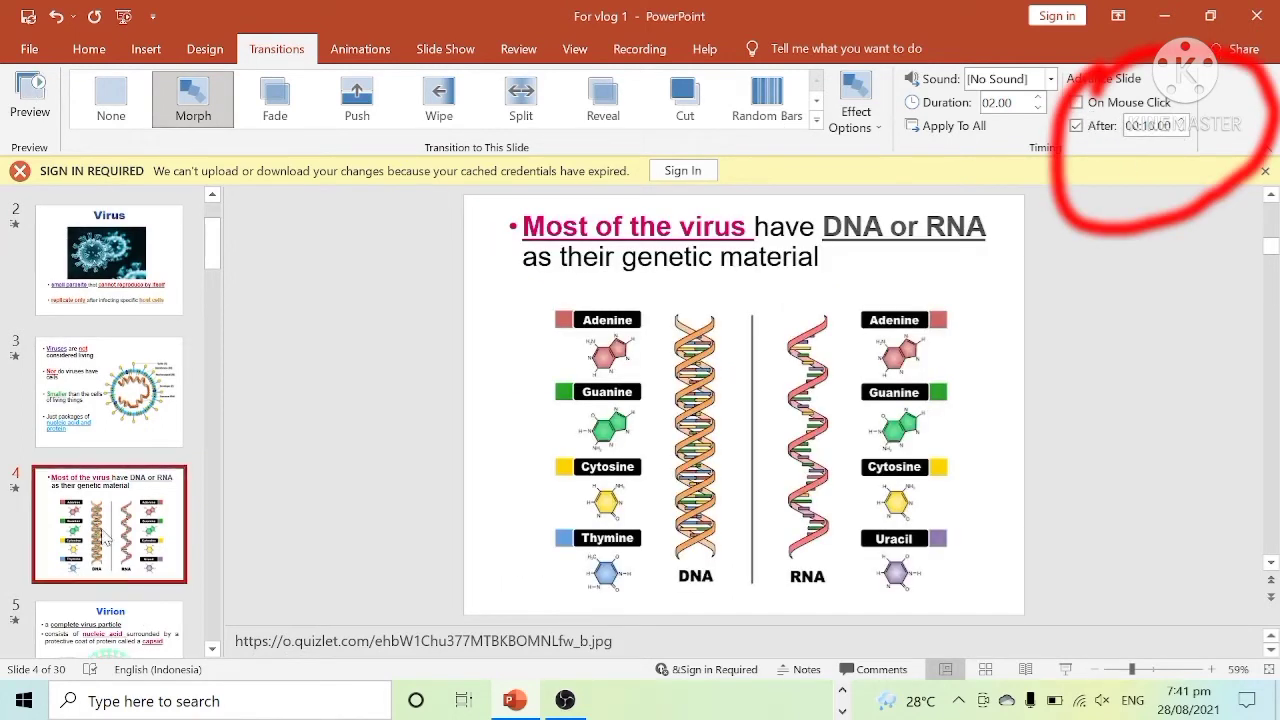
left_click(110, 435)
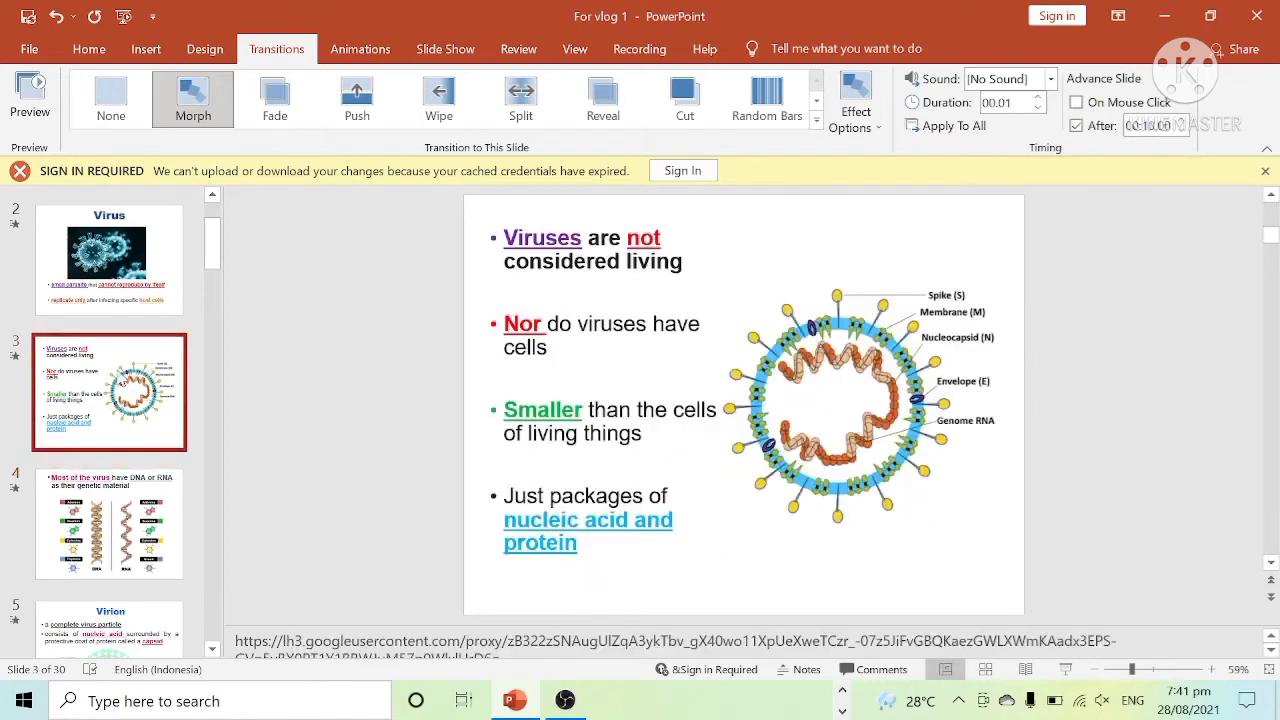
left_click(150, 215)
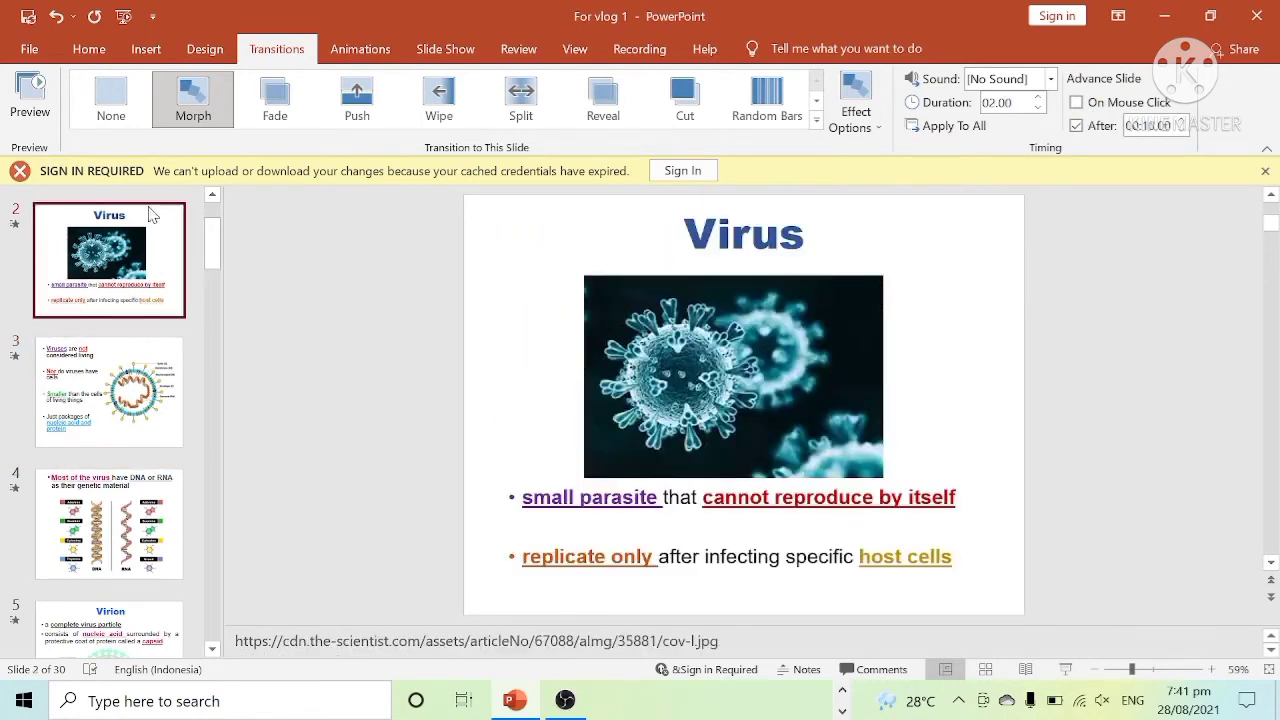
key("alt+g")
scroll(150, 240, "up", 3)
left_click(108, 278)
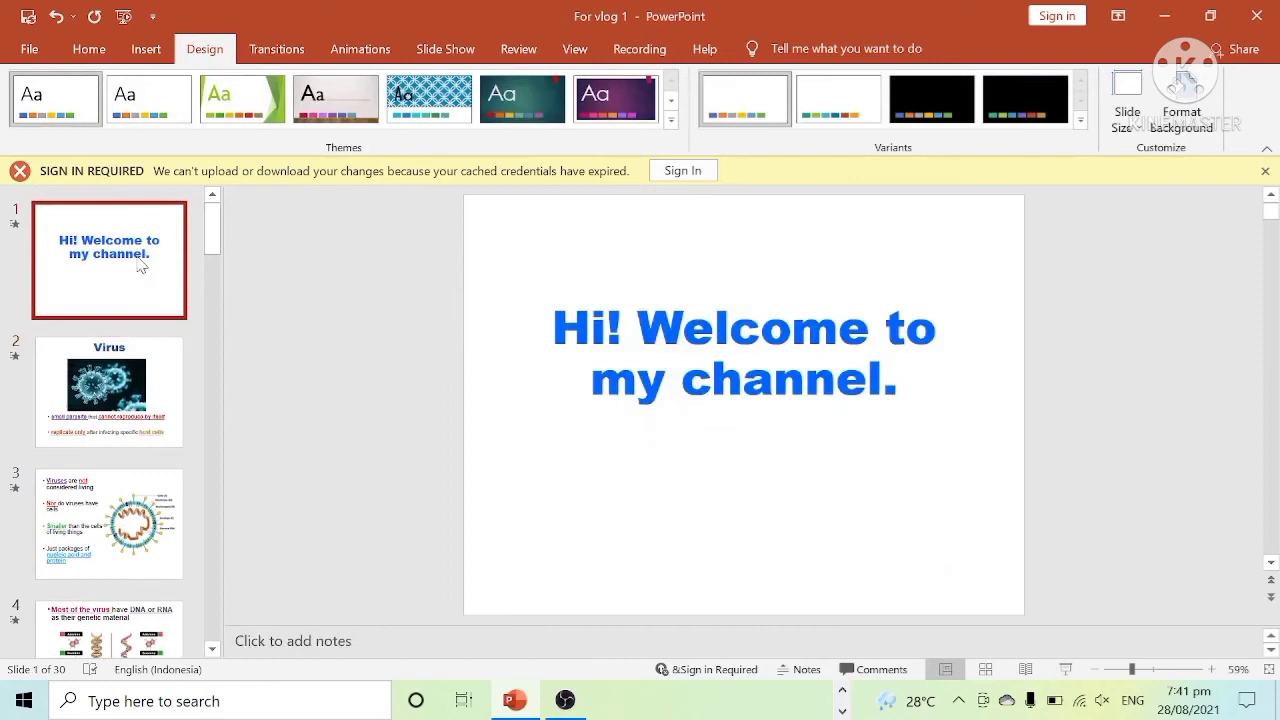
key("alt+k")
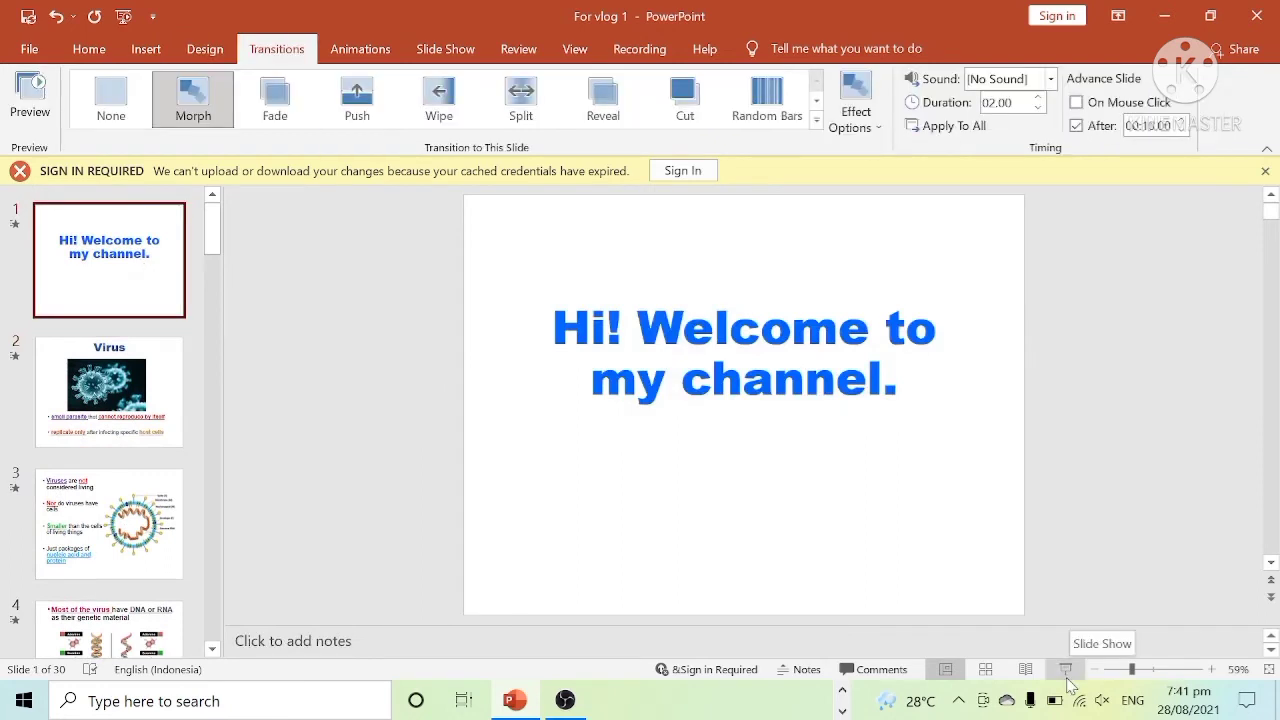